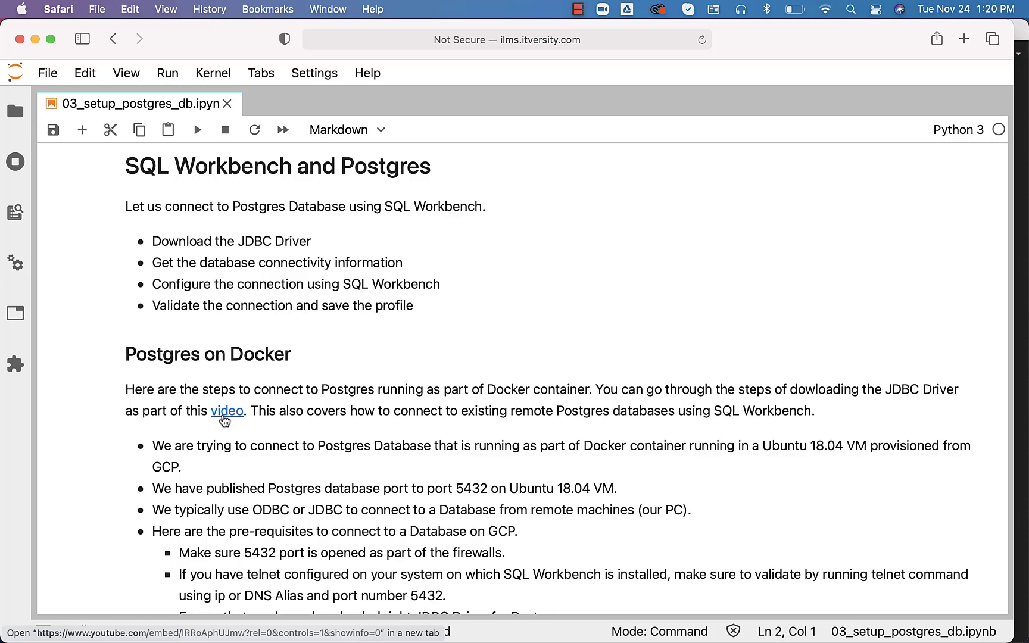
Scroll the 03_setup_postgres_db notebook down to its Postgres on Docker prerequisites section
scroll(223, 419, "down", 3)
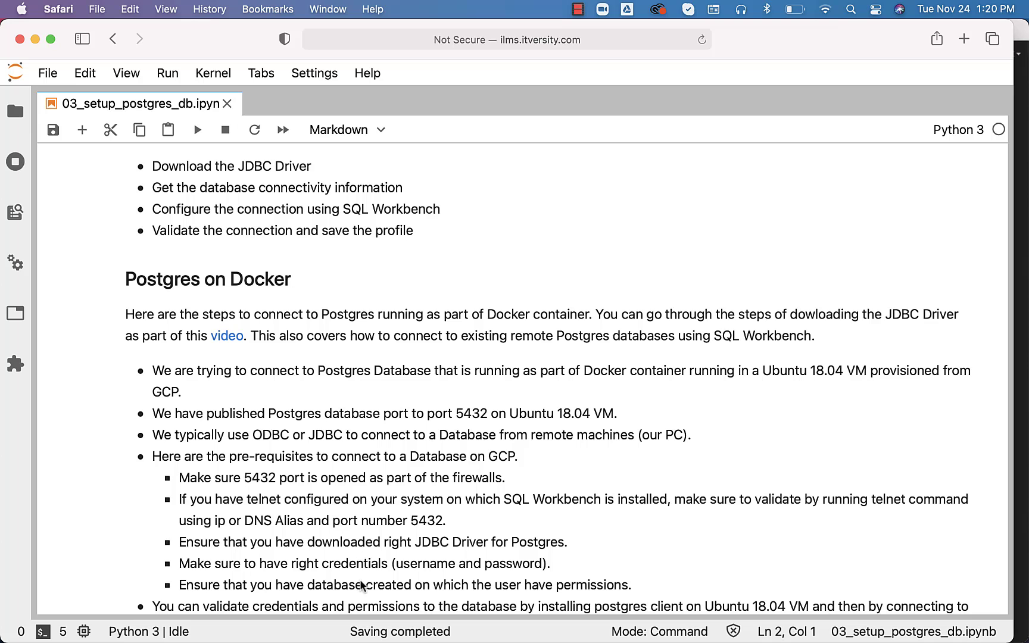
mouse_move(440, 642)
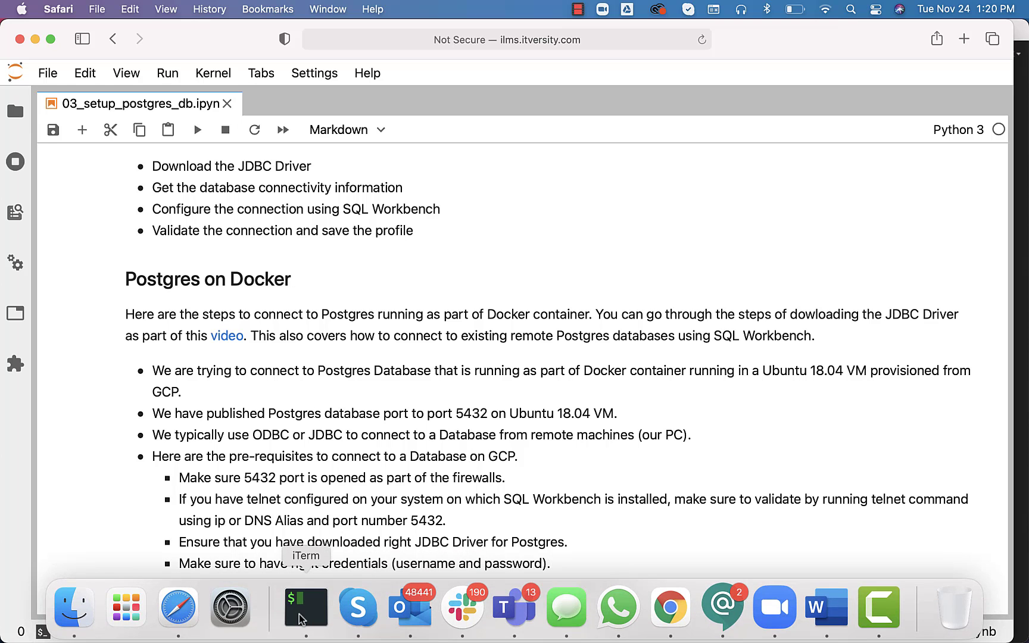
Exit psql in the SSH session and confirm with telnet that localhost port 5432 accepts connections
left_click(178, 608)
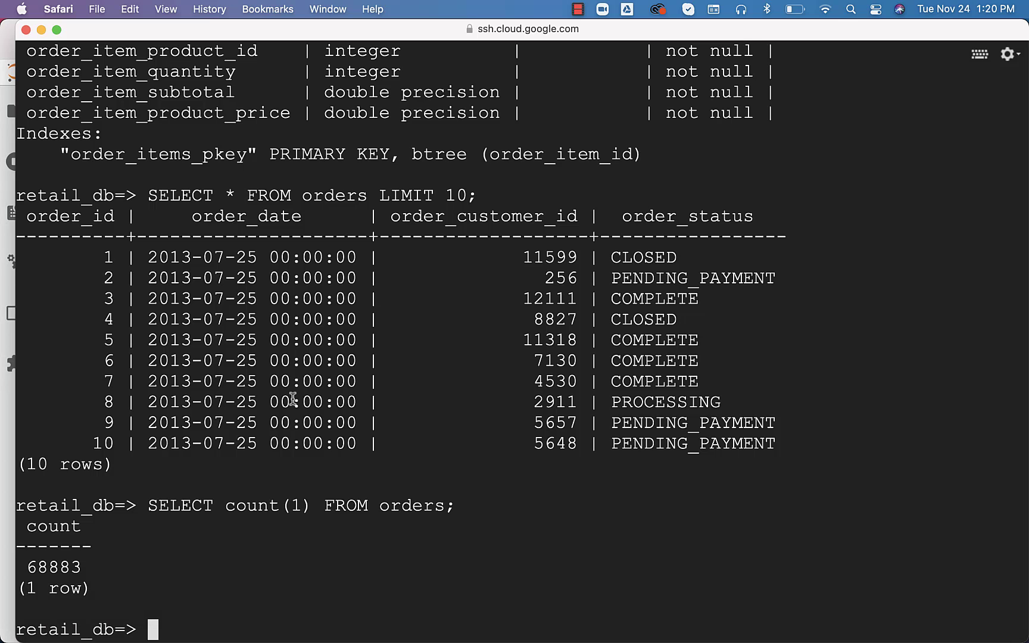
type("\\q")
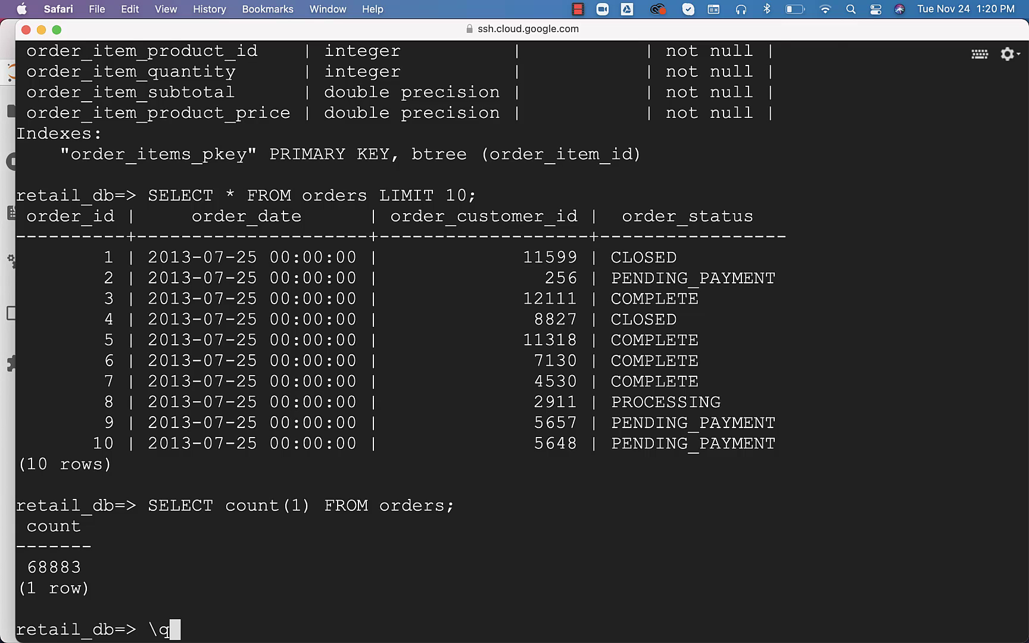
key("Return")
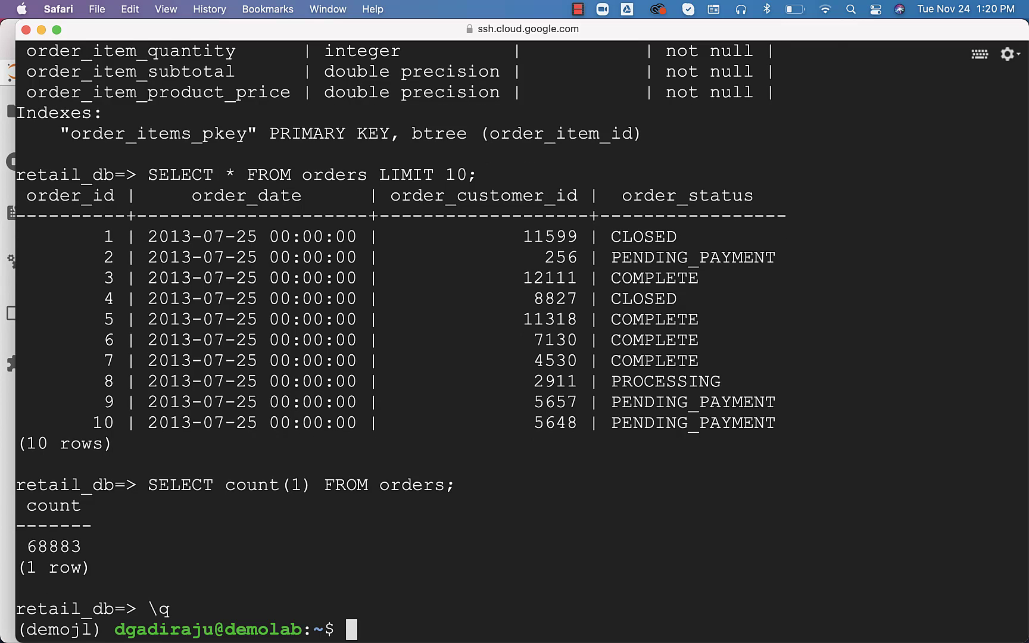
key("ctrl+l")
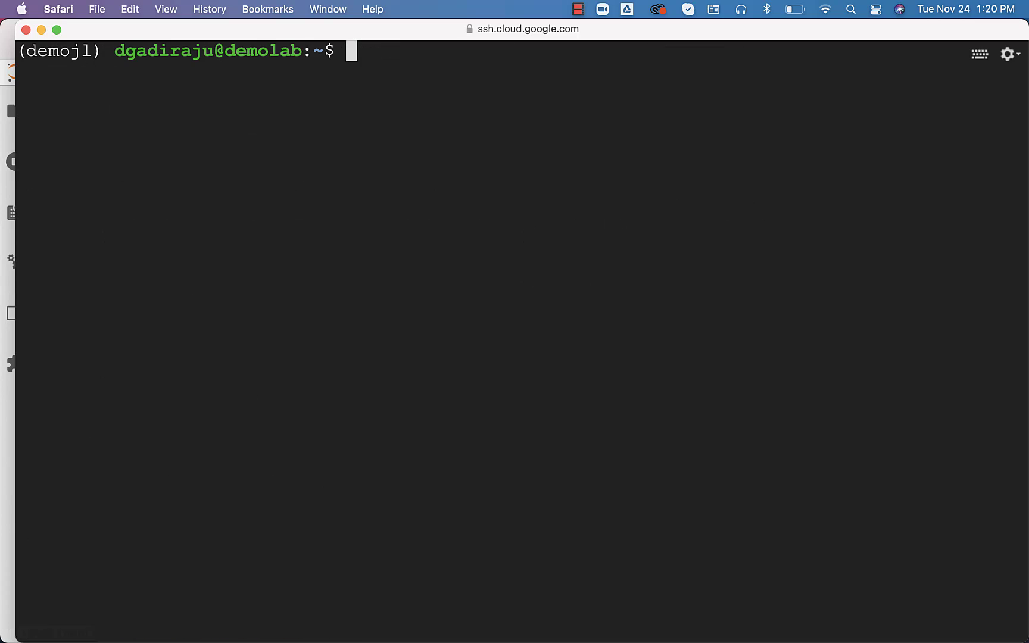
type("telnet loca")
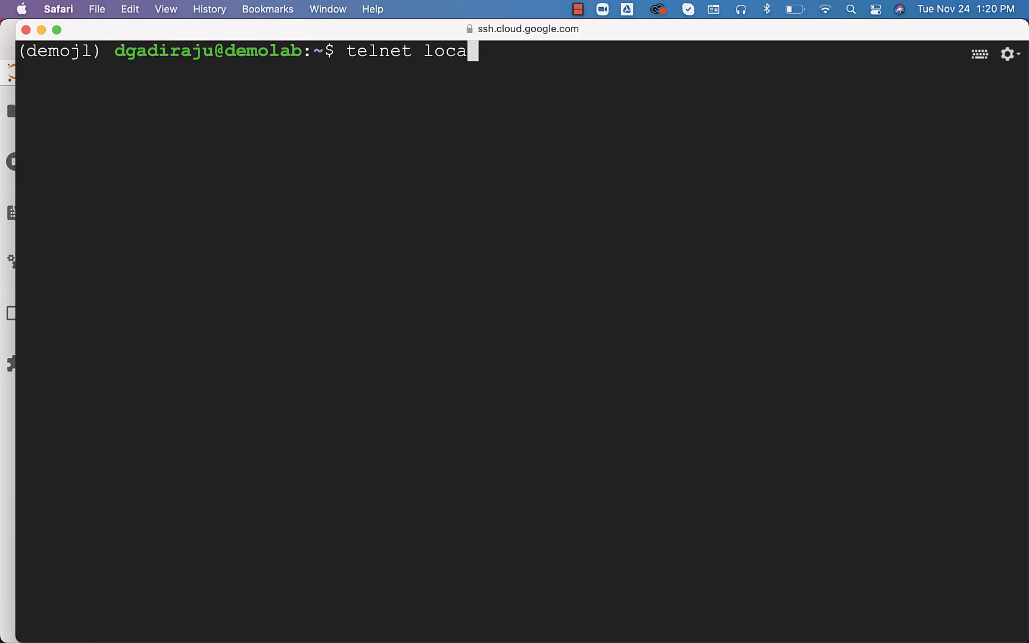
type("lhost 5432")
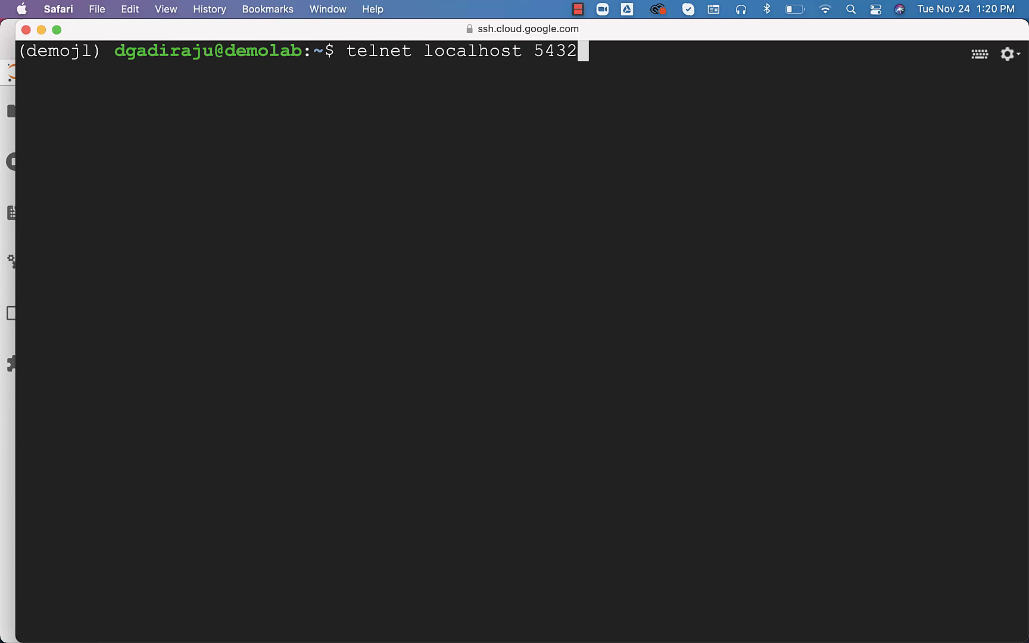
key("Return")
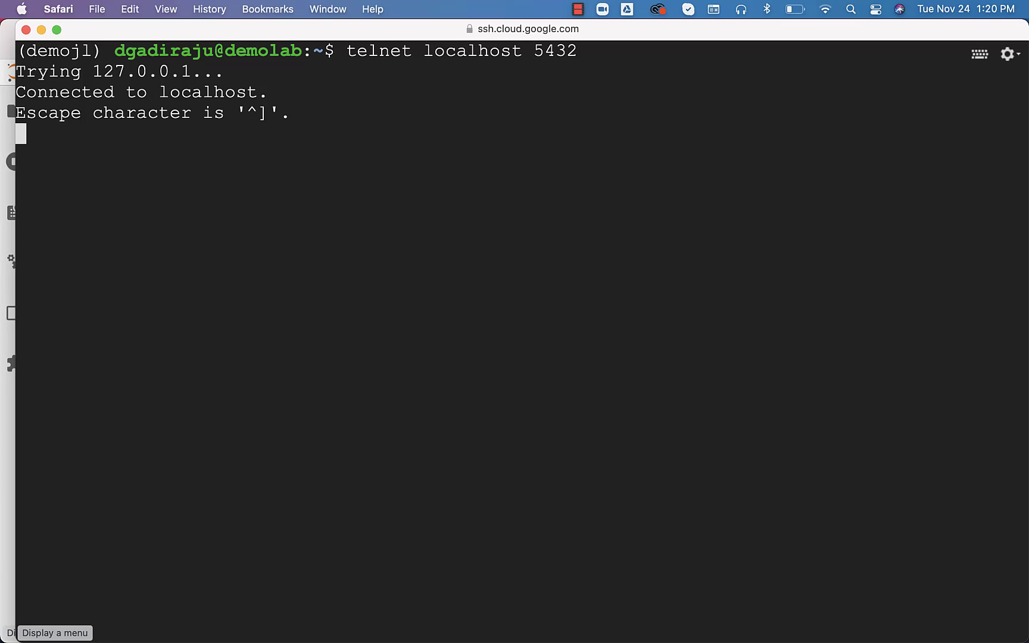
key("ctrl+bracketright")
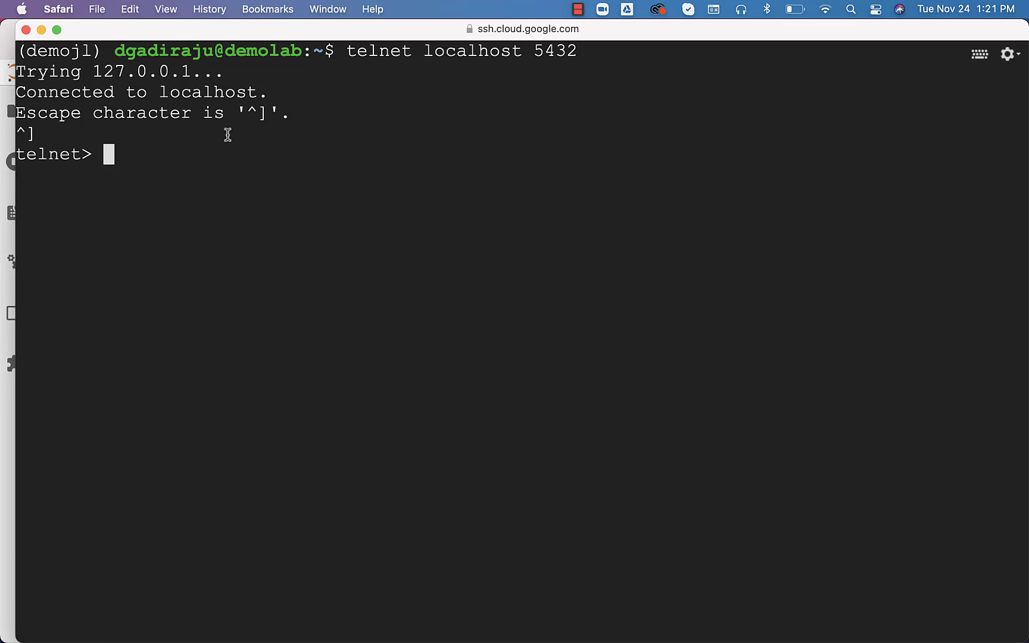
type("quit")
key("Return")
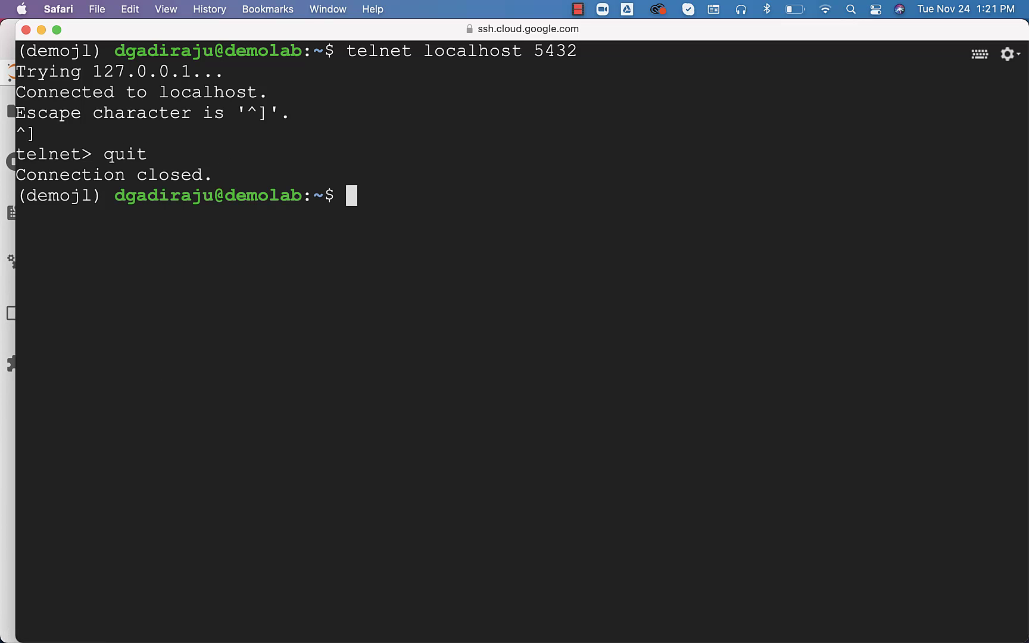
Stop the Postgres container with docker stop itv_pg
type("docke")
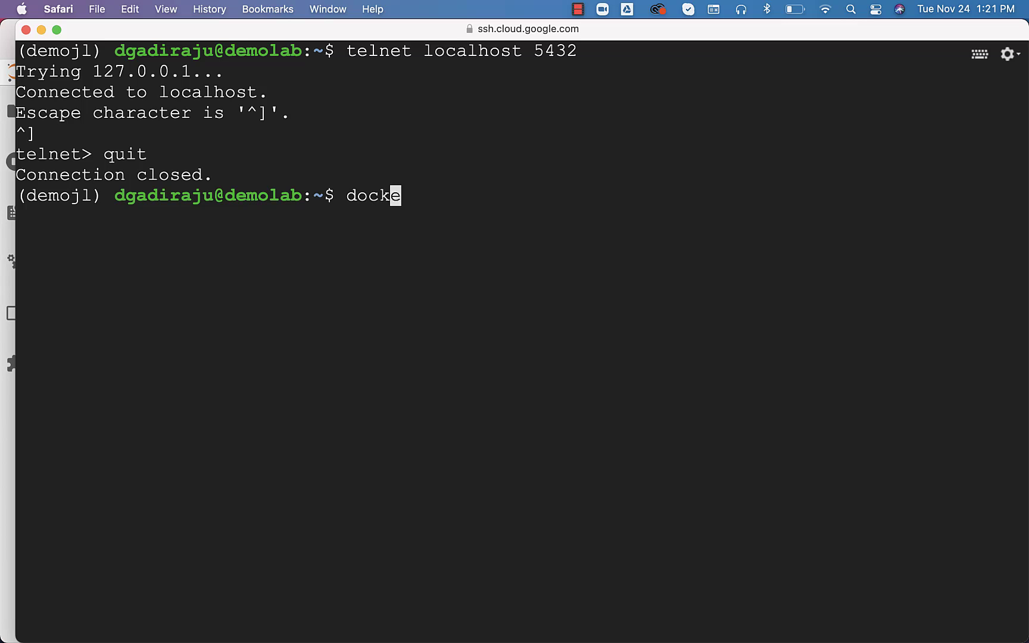
type("r stop it_p")
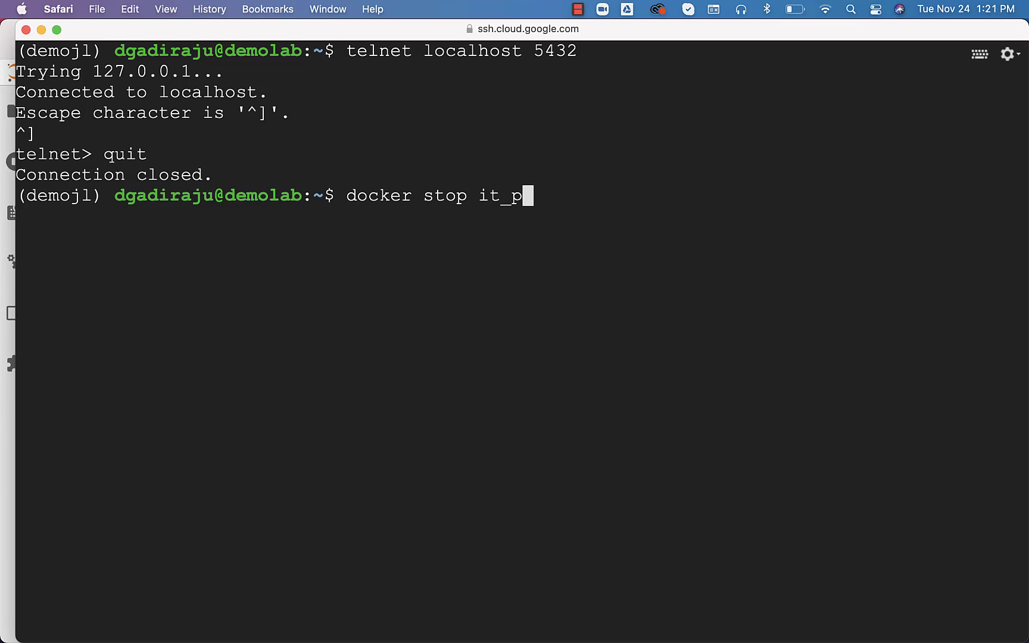
key("BackSpace")
key("BackSpace")
type("v-pg")
key("BackSpace")
key("BackSpace")
key("BackSpace")
type("_pg")
key("Return")
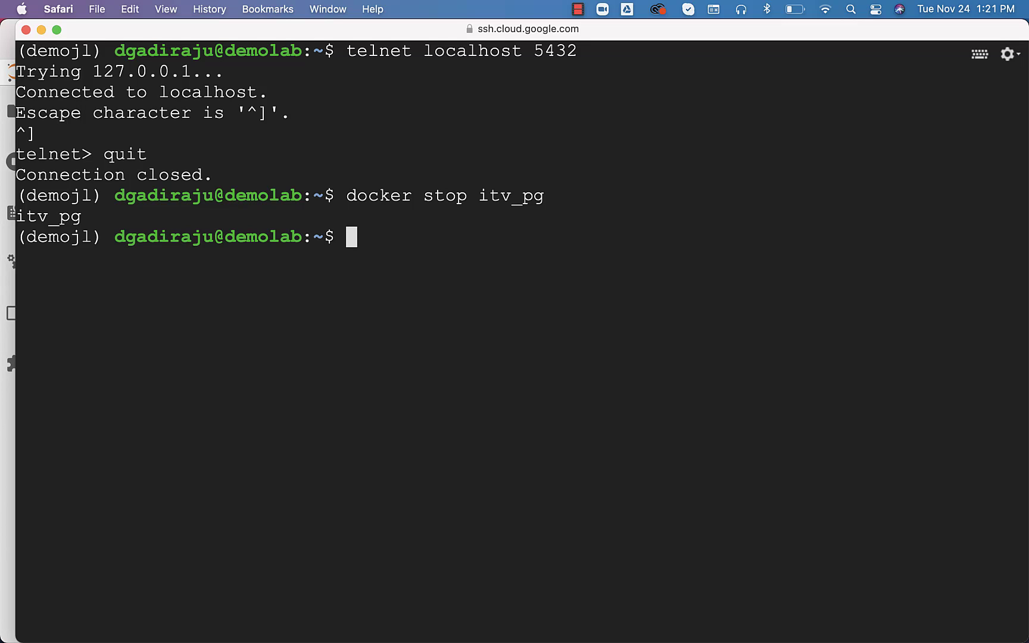
Show telnet to localhost 5432 being refused, then restart the container with docker start itv_pg
key("Up")
key("Up")
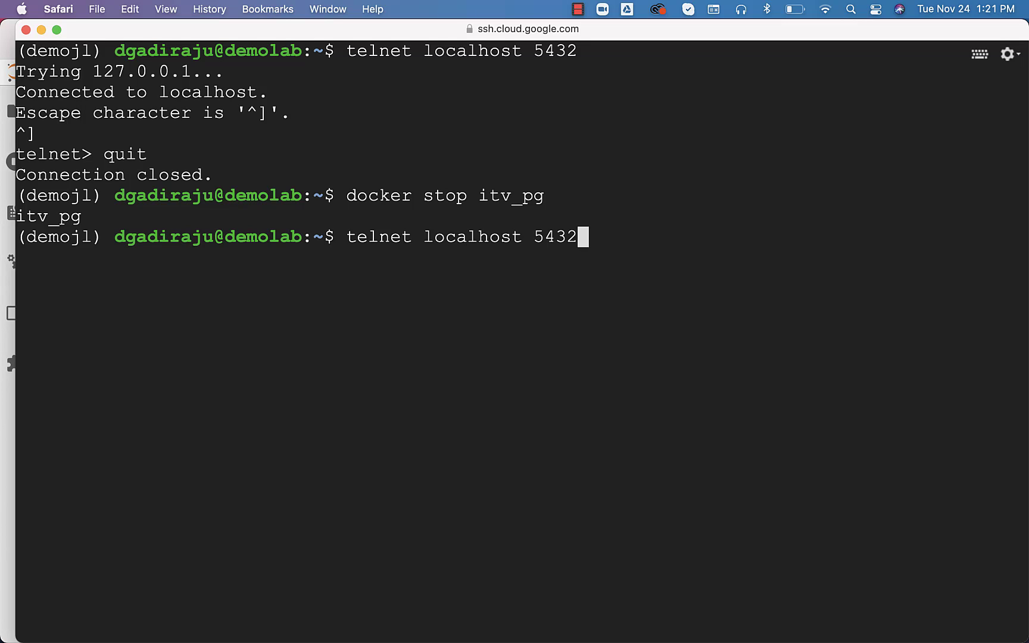
key("Return")
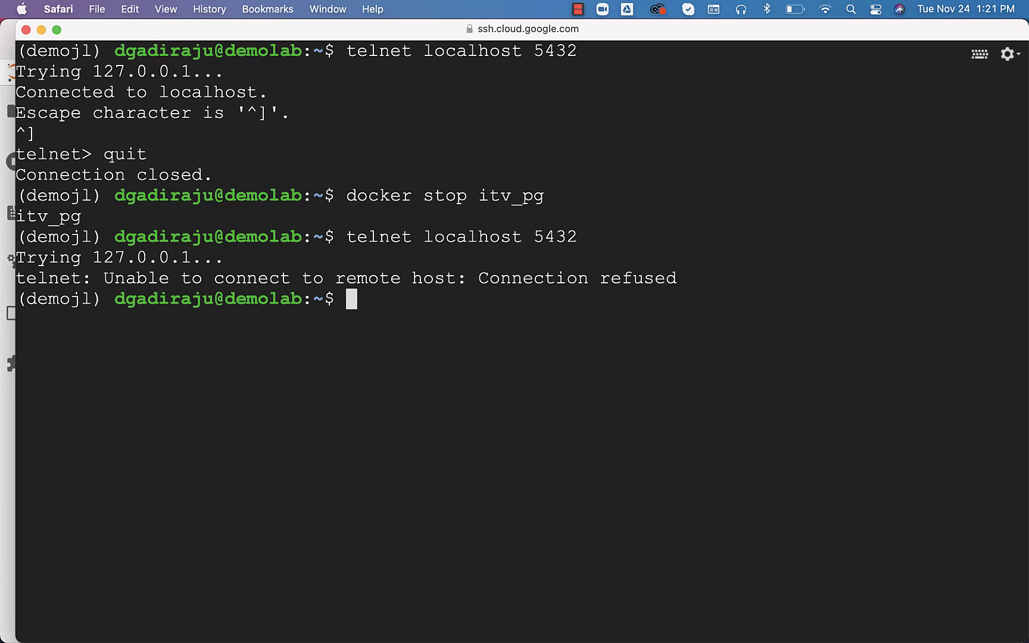
key("Up")
key("Up")
key("Down")
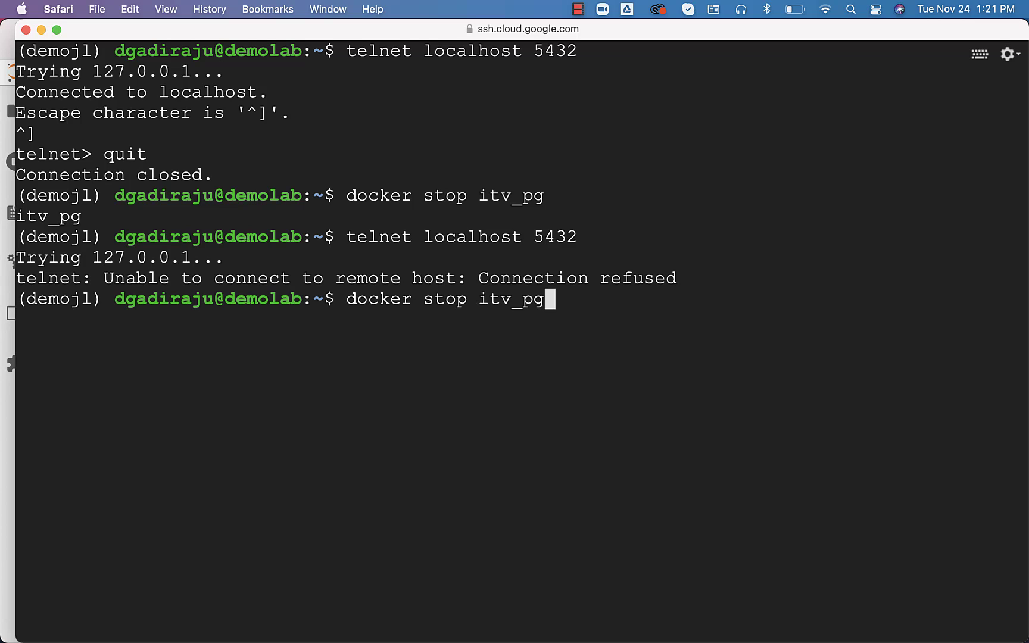
key("Left")
key("Left")
key("Left")
key("Left")
key("Left")
key("Left")
key("Left")
key("BackSpace")
key("BackSpace")
type("art")
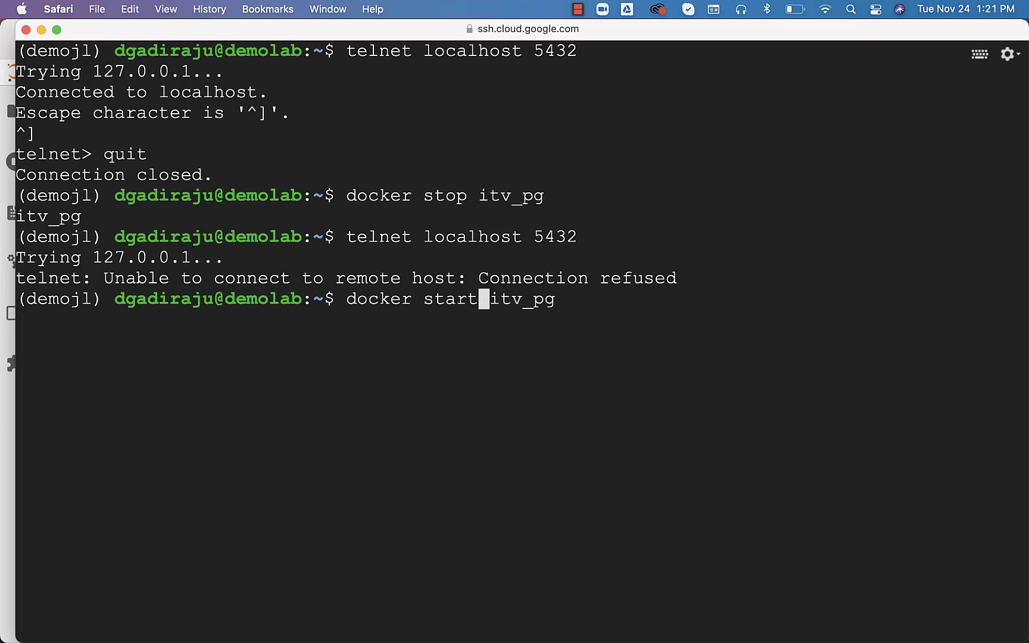
key("Return")
Rerun telnet localhost 5432 to confirm the port connects again, then quit telnet
key("Up")
key("Up")
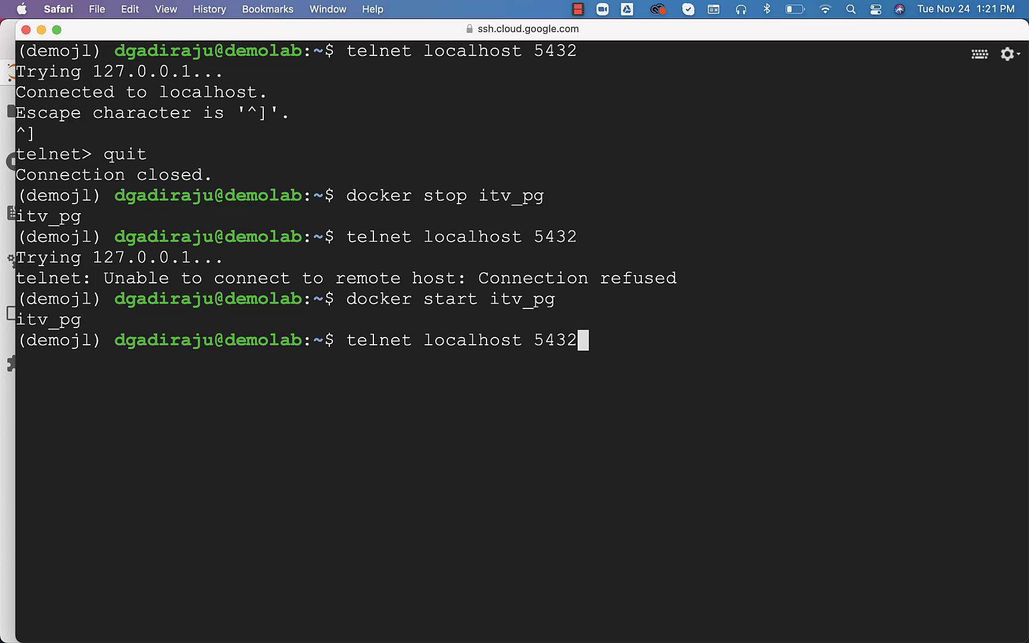
key("Return")
key("ctrl+bracketright")
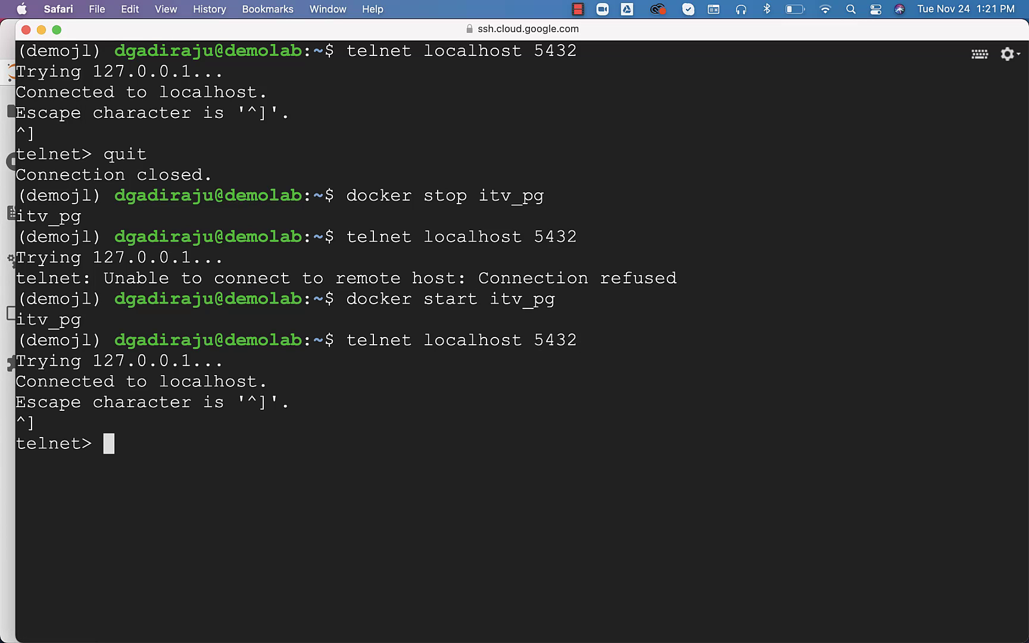
type("quit")
key("Return")
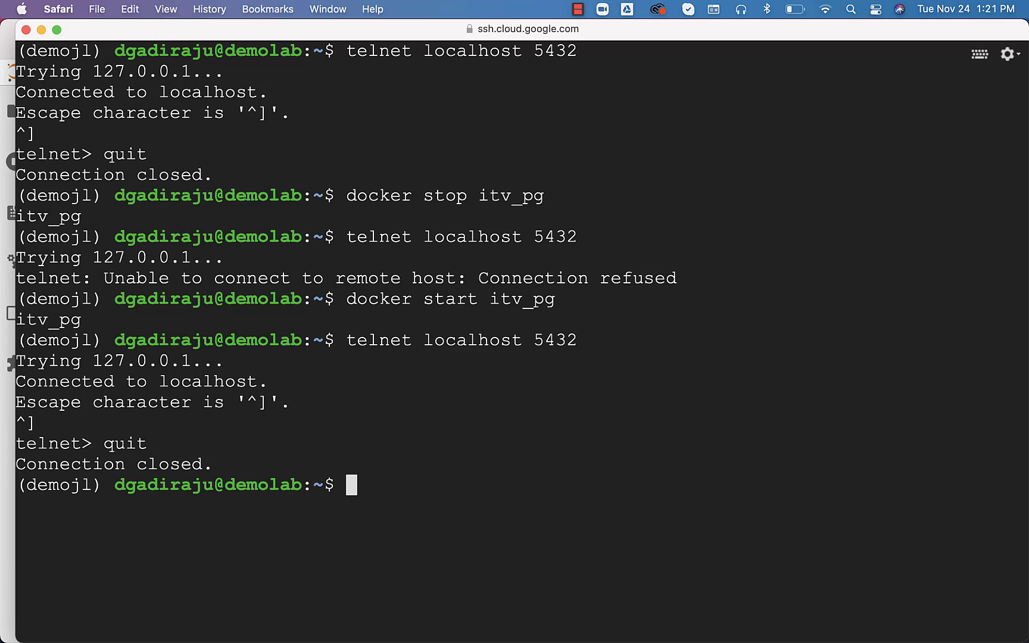
Enable vi mode with set -o vi and recall the itv_pg docker container create command from history
type("set -o vi")
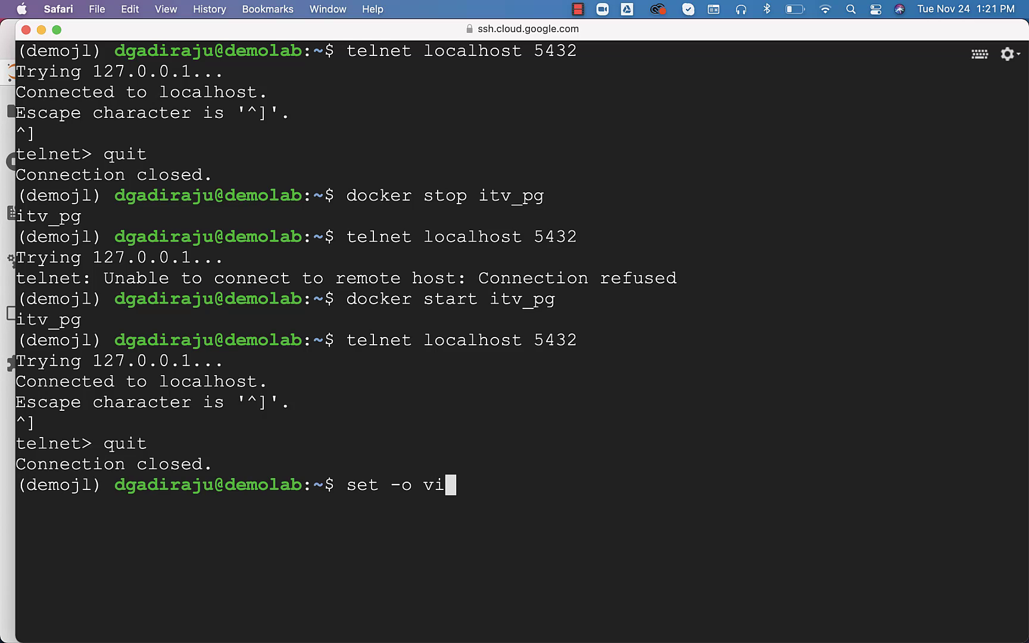
key("Return")
type("/")
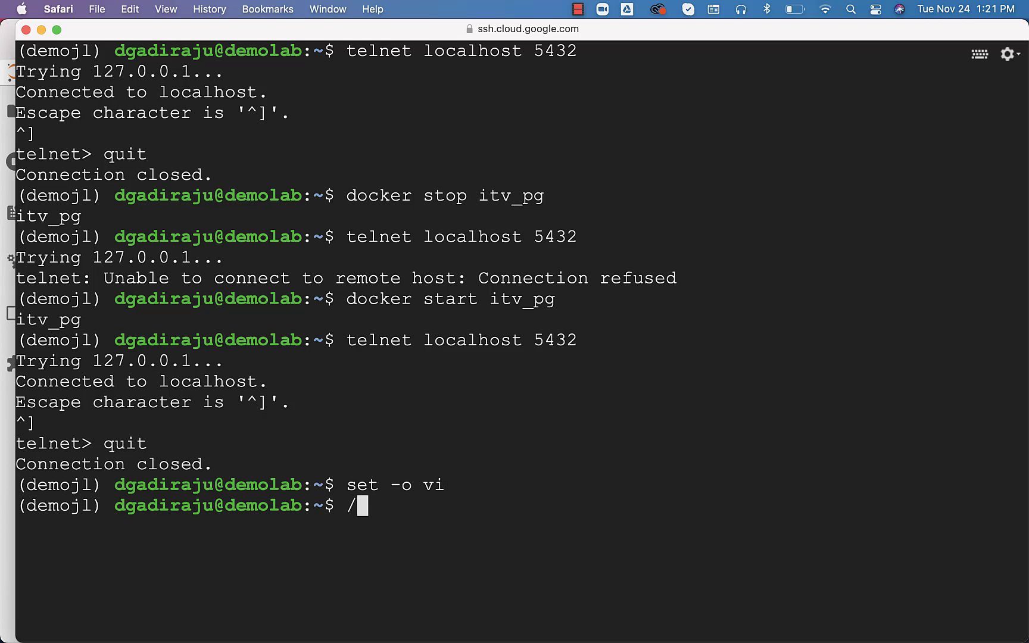
type("docker")
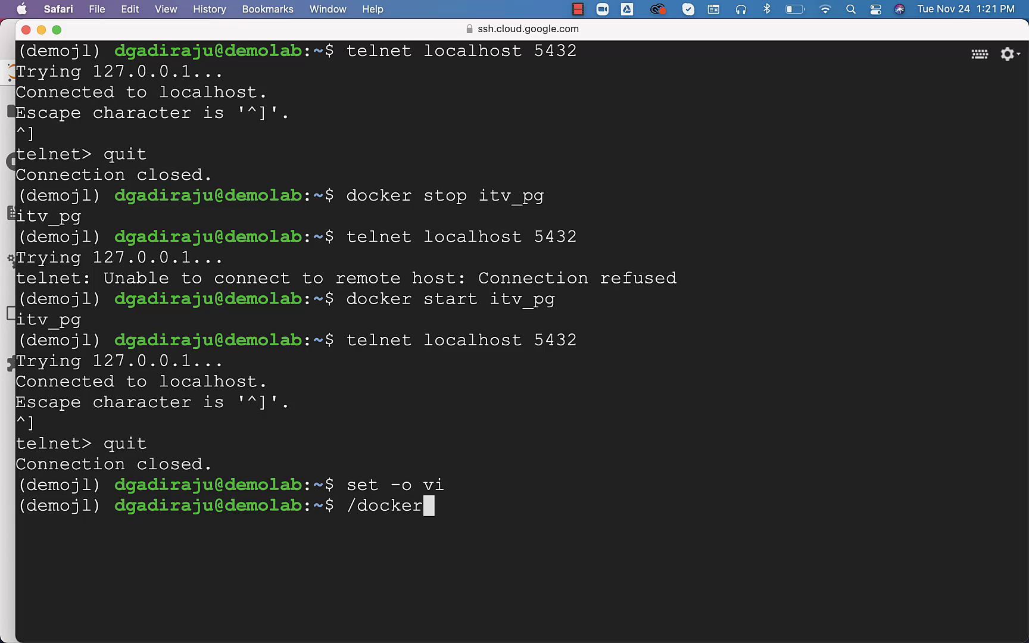
type(" container")
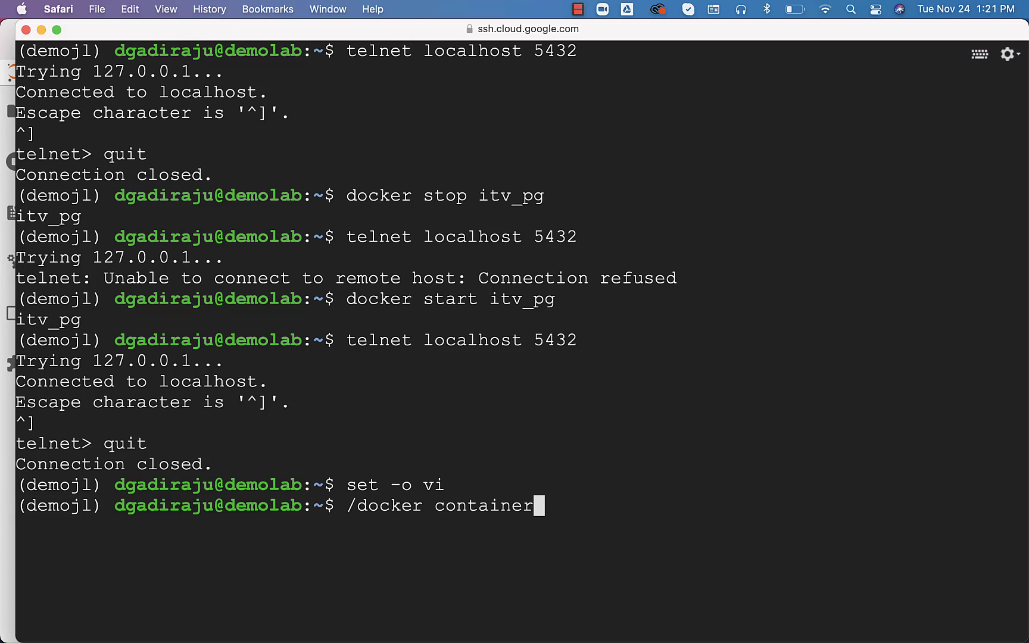
key("Return")
key("n")
key("n")
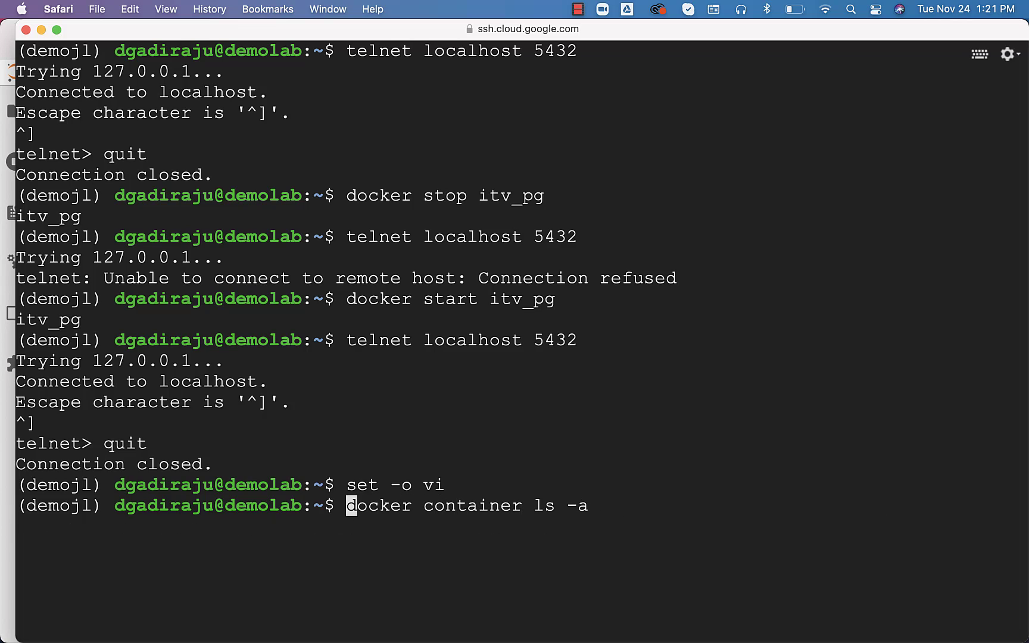
key("n")
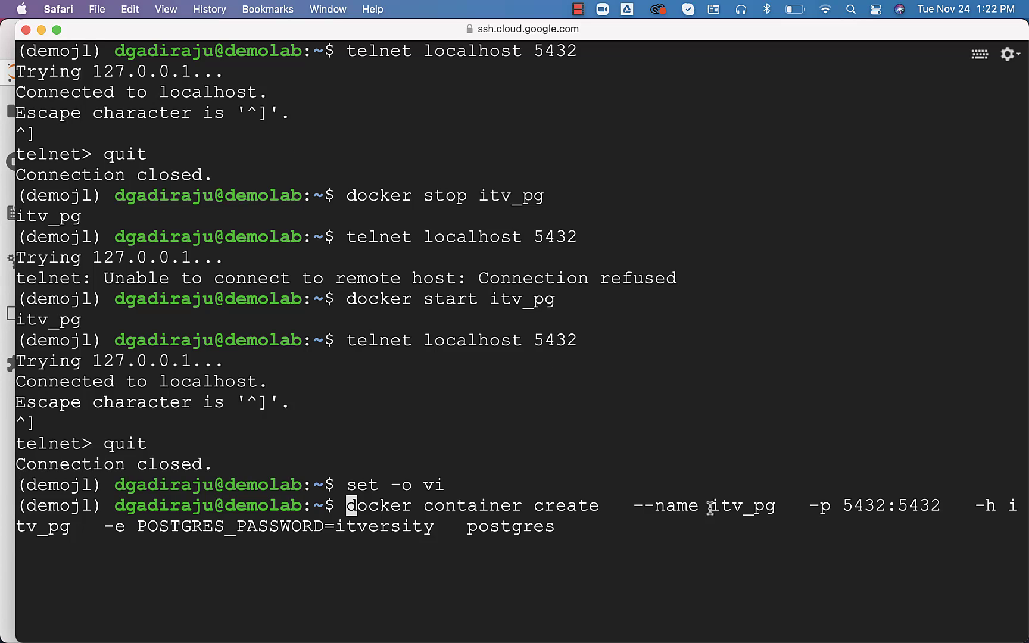
Highlight the host and container ports in -p 5432:5432, then abandon the recalled command with Ctrl+C
double_click(812, 507)
left_click_drag(842, 507, 939, 511)
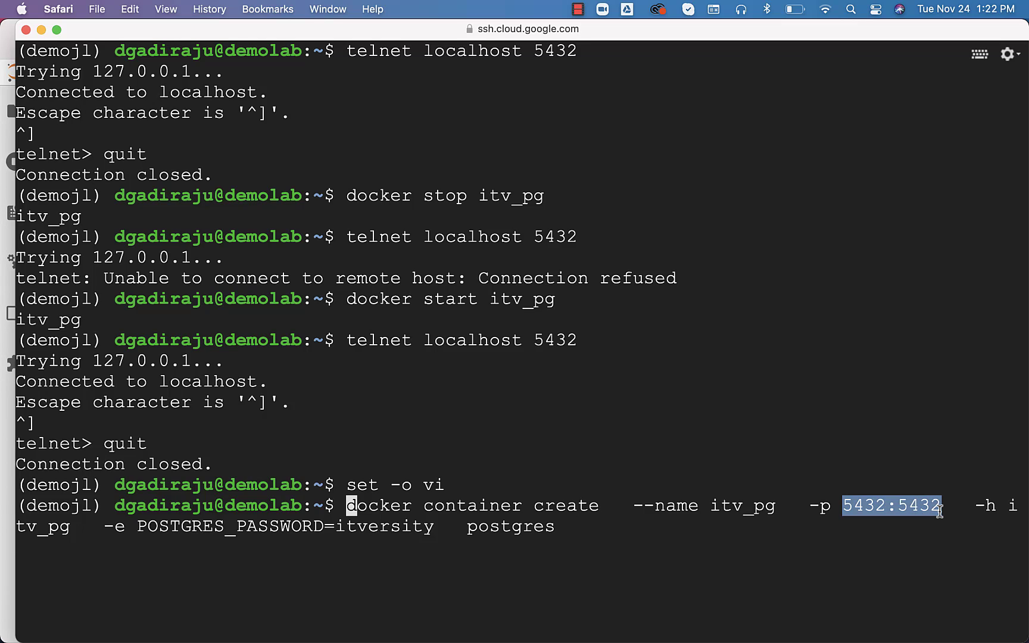
left_click(939, 510)
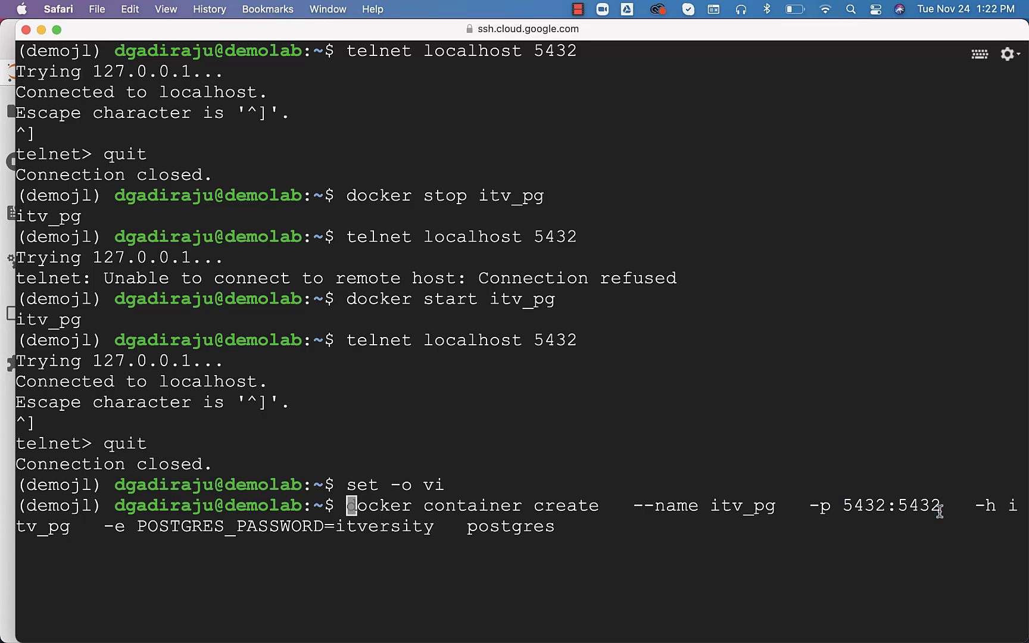
left_click_drag(941, 510, 900, 507)
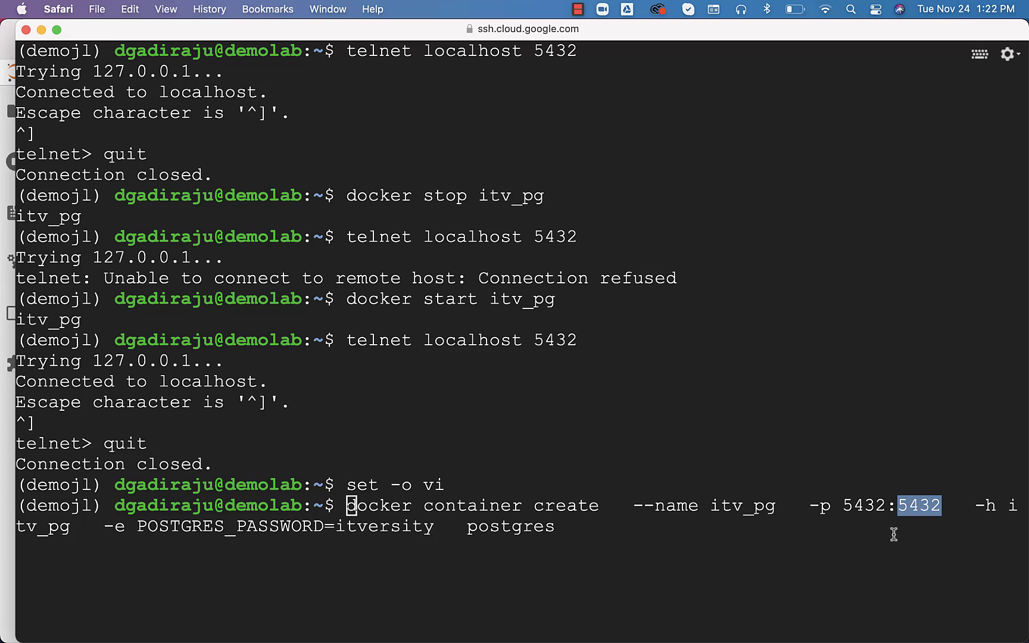
left_click_drag(886, 509, 846, 507)
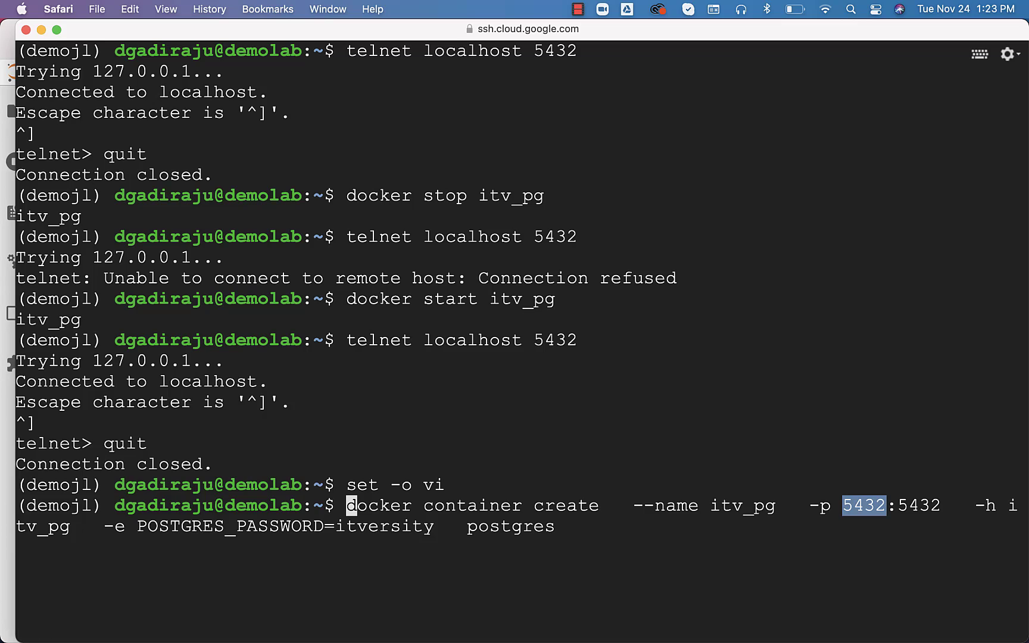
left_click(840, 563)
key("ctrl+c")
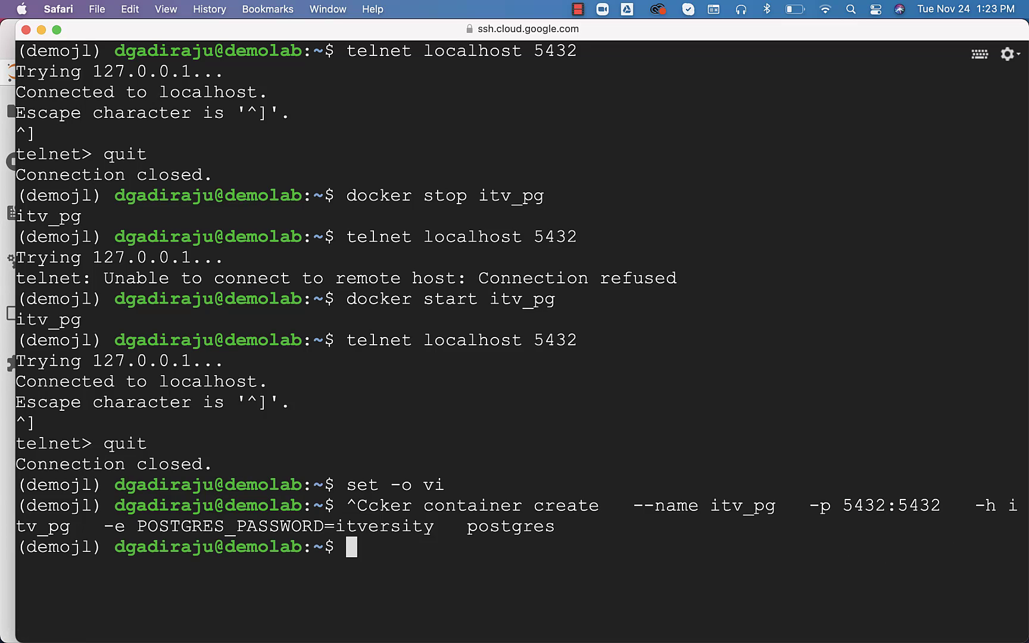
left_click_drag(809, 505, 941, 506)
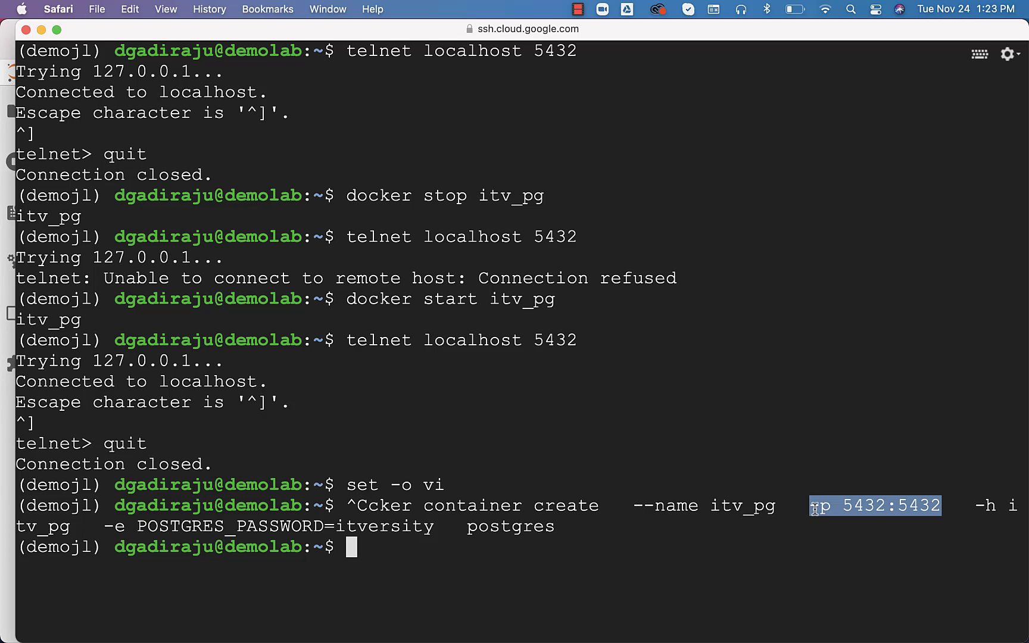
Search 'google cloud console' in a new Safari tab and open the Google Cloud Console result
left_click(8, 573)
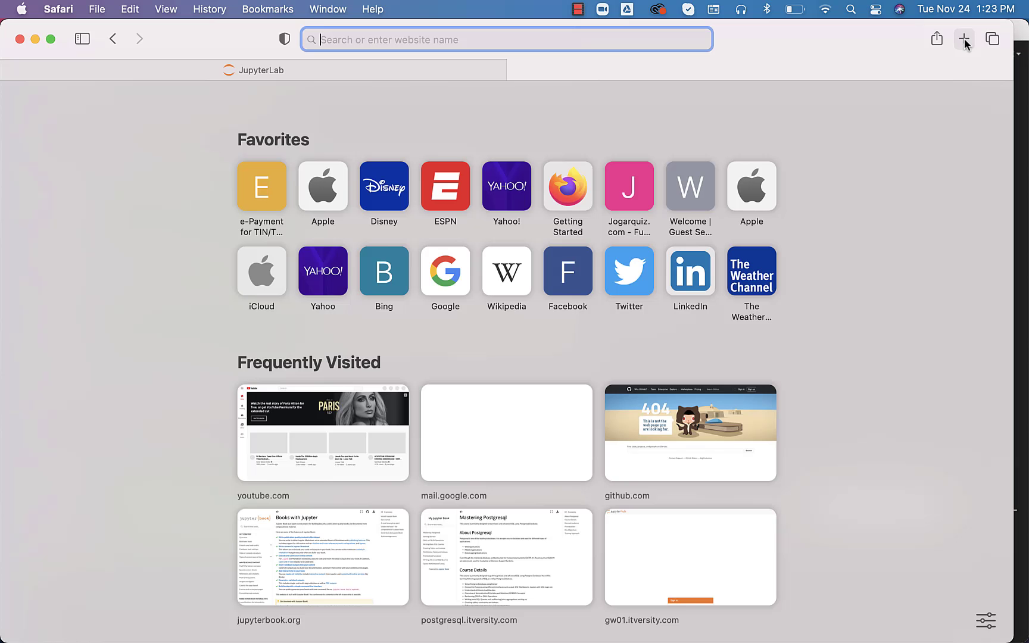
left_click(964, 39)
type("conso")
key("BackSpace")
key("BackSpace")
key("BackSpace")
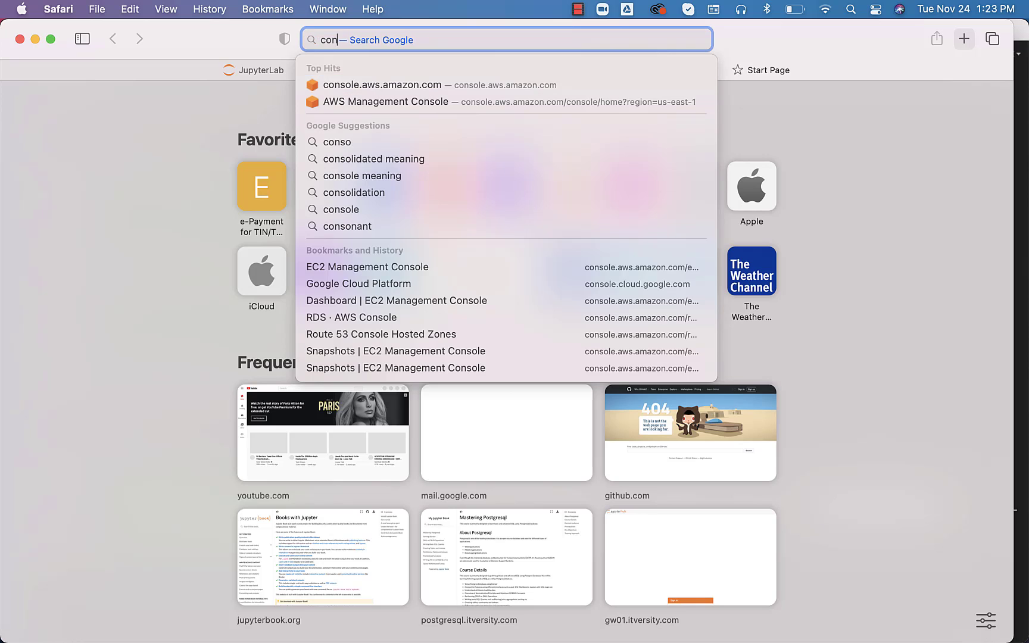
key("BackSpace")
key("BackSpace")
key("BackSpace")
type("google cloud ")
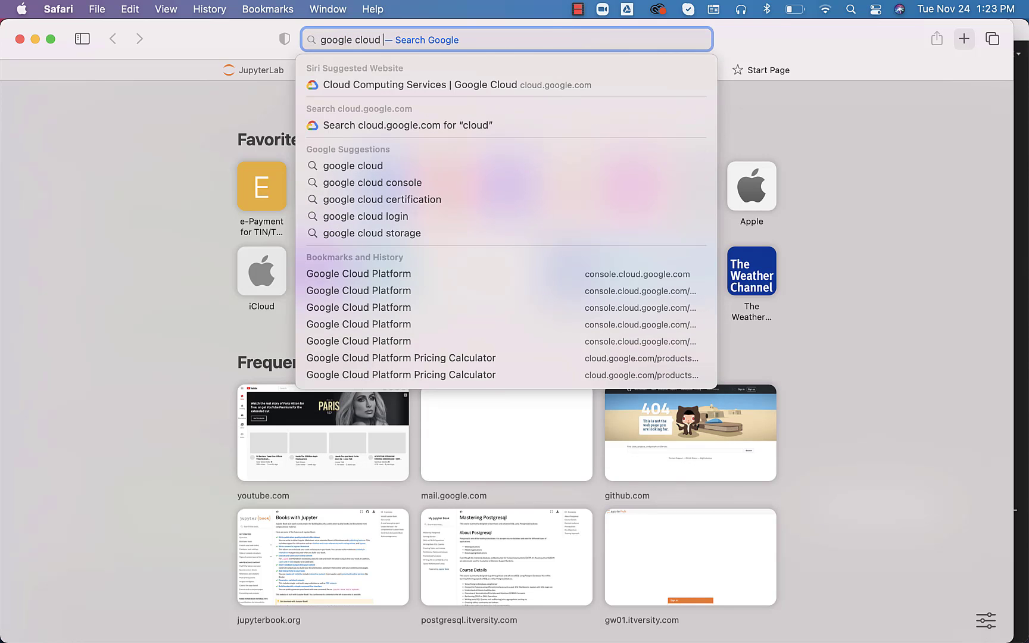
type("console")
key("Return")
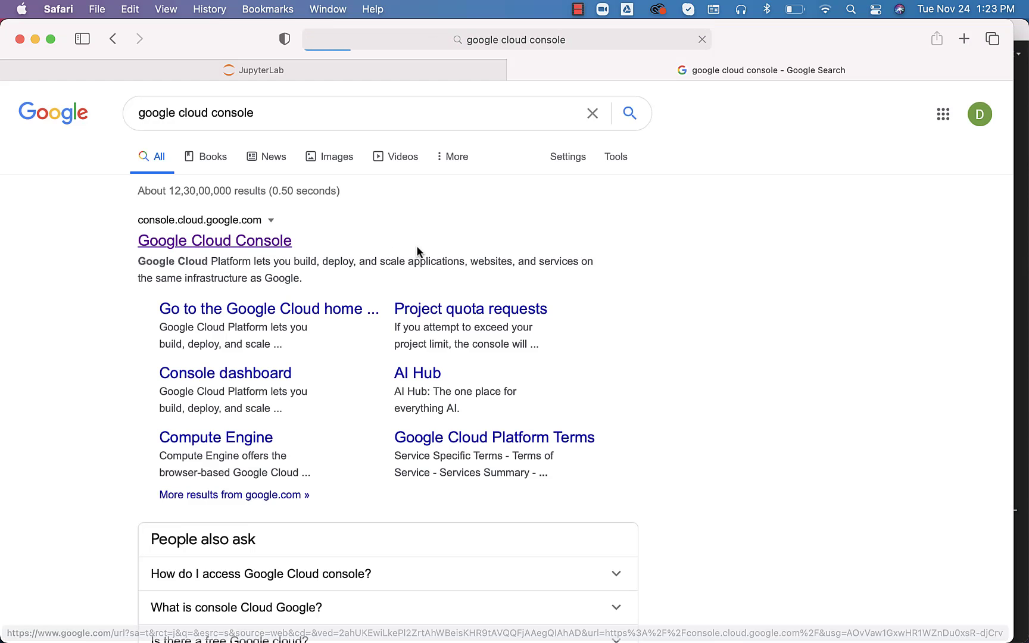
left_click(416, 247)
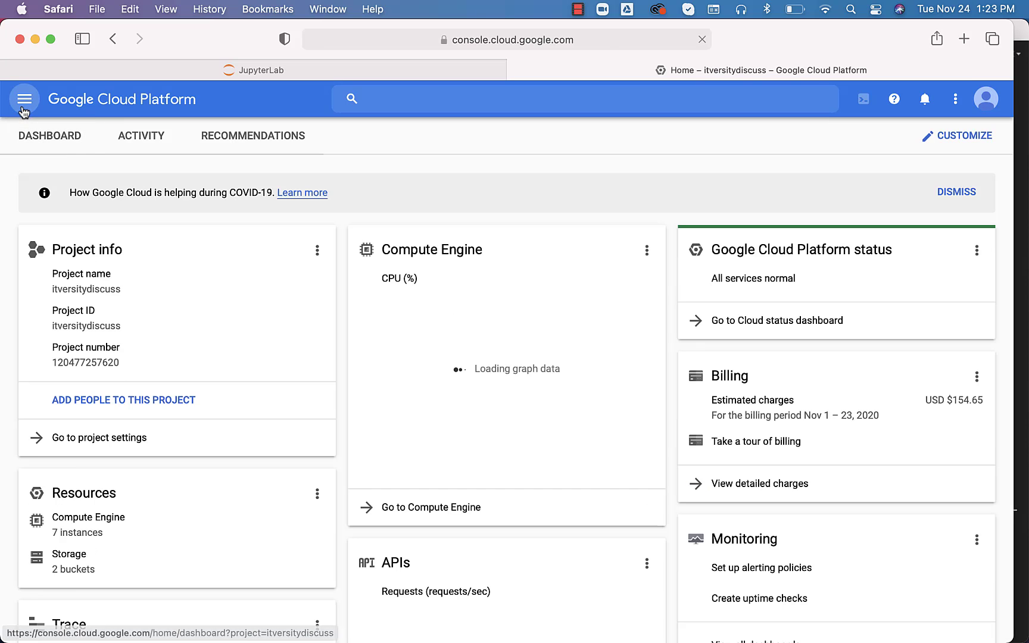
Go to Compute Engine VM instances and copy demolab's external IP 35.188.168.142
left_click(23, 100)
left_click(393, 324)
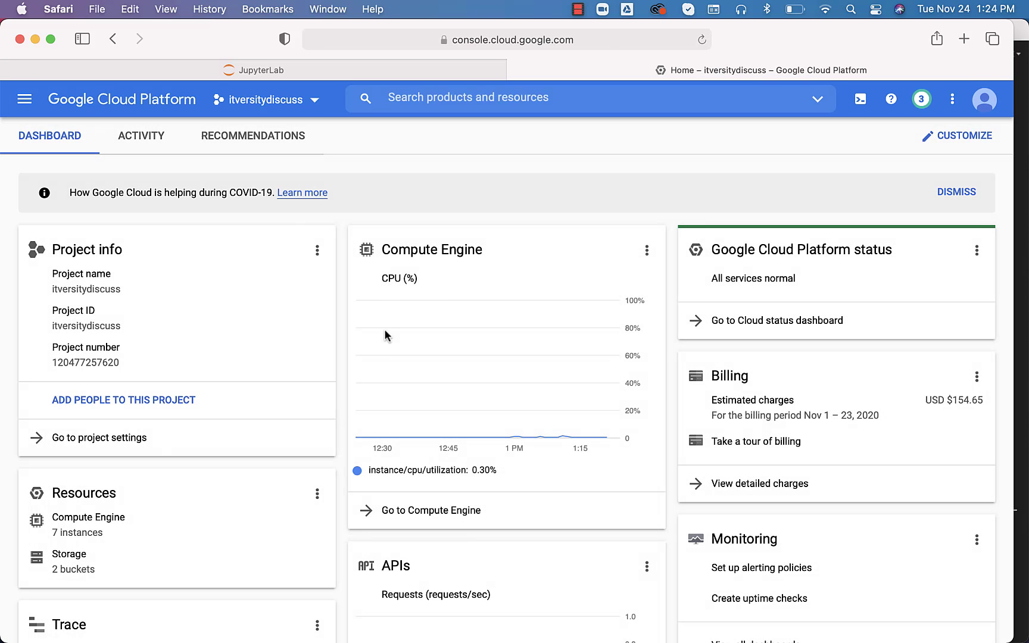
left_click(87, 528)
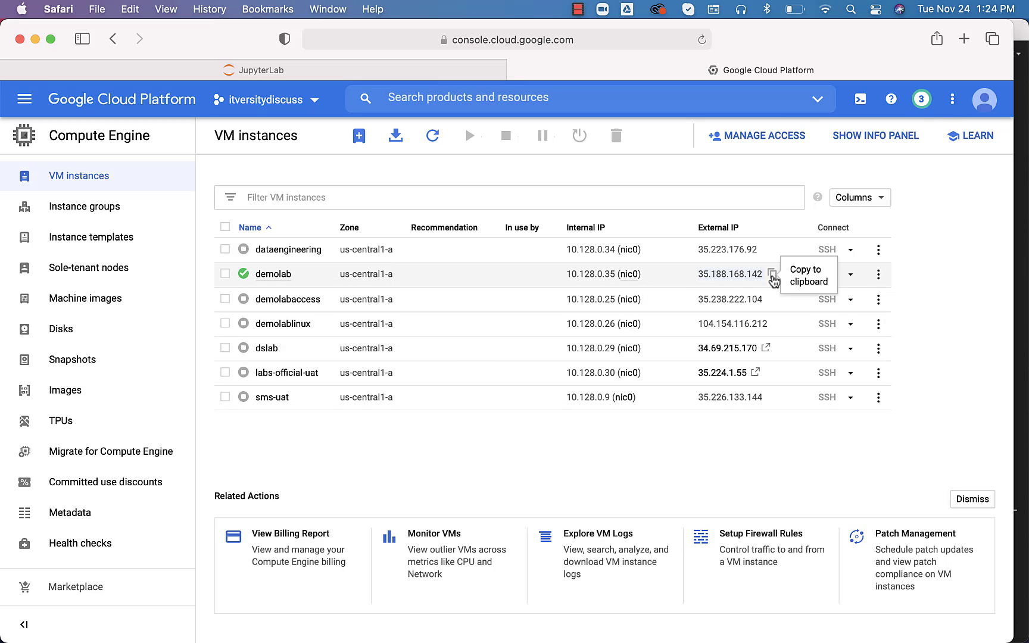
left_click(772, 274)
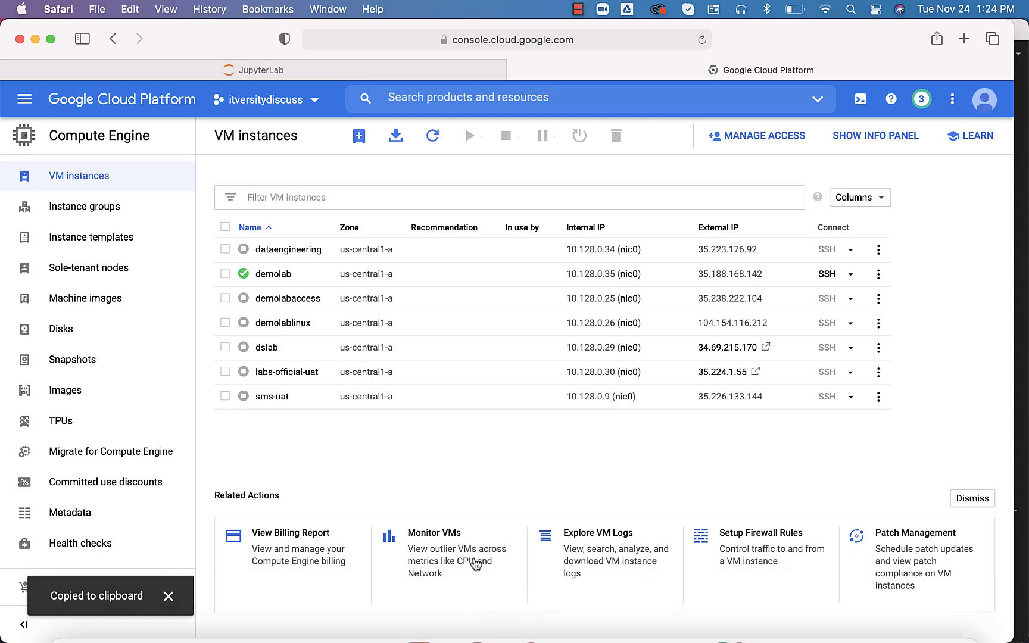
In the demolab SSH window, run telnet 35.188.168.142 5432, confirm it connects, then quit telnet
right_click(182, 613)
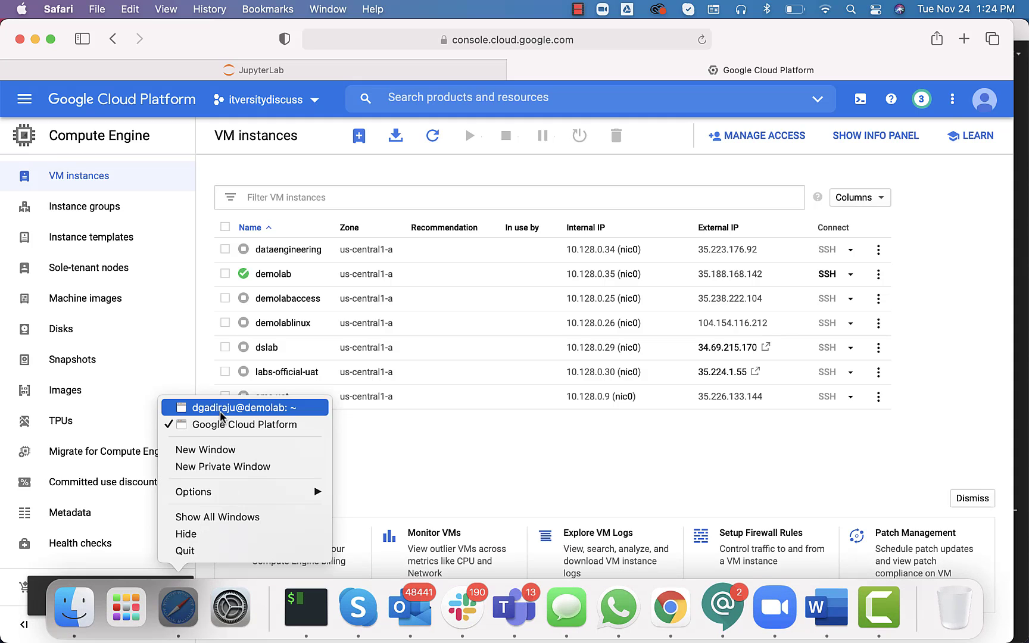
left_click(238, 404)
type("telnet")
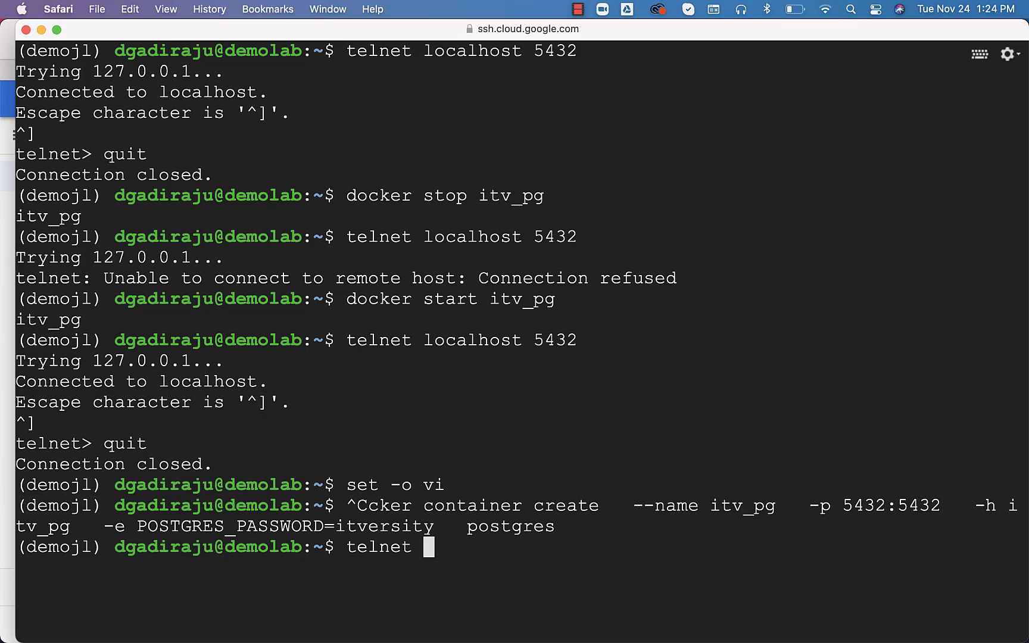
key("super+v")
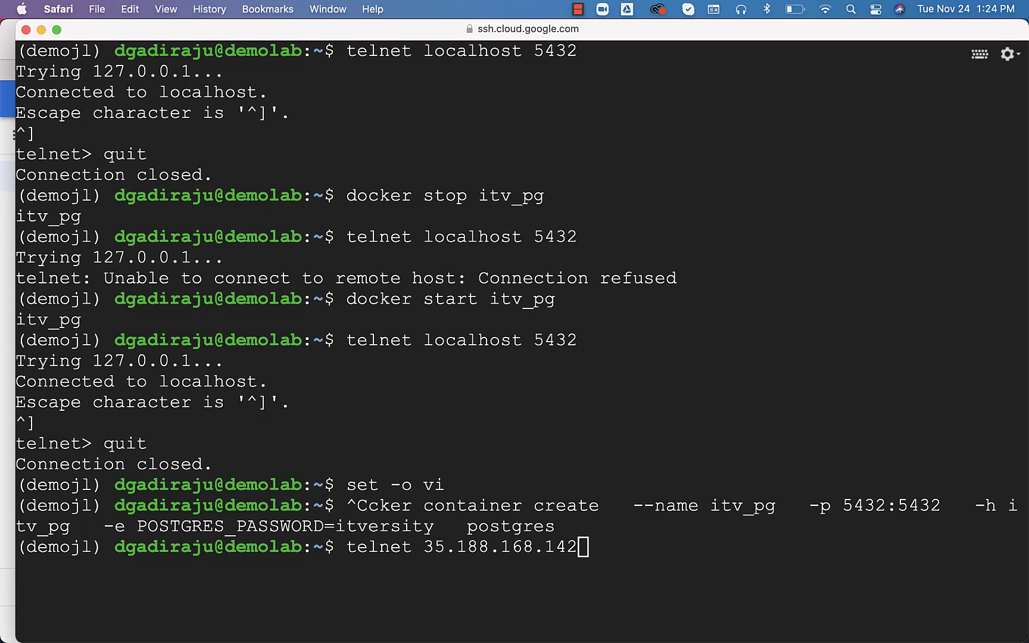
type("5432")
key("Return")
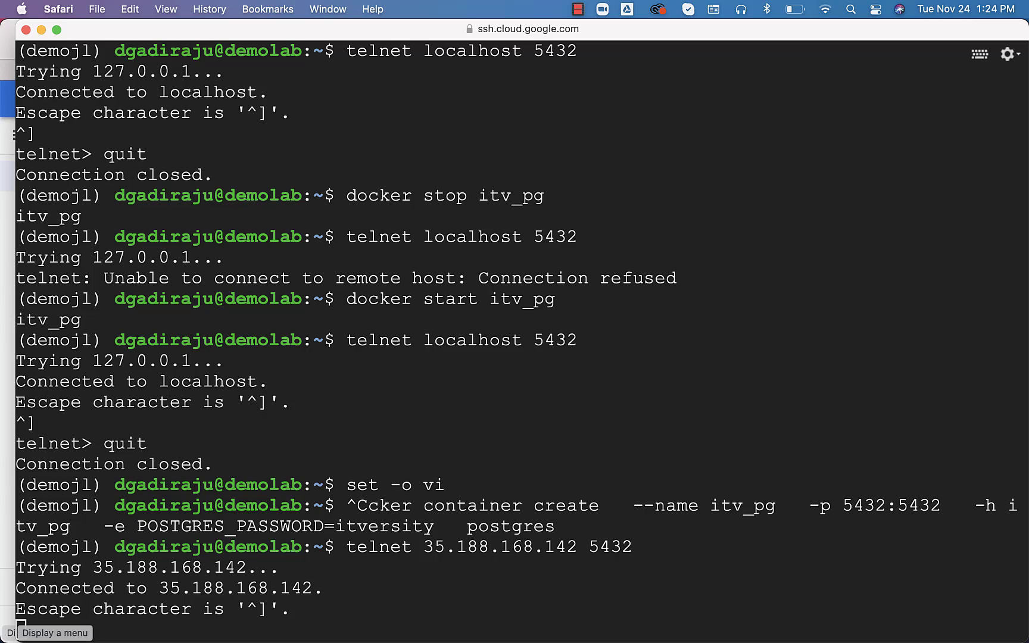
key("ctrl+bracketright")
type("quit")
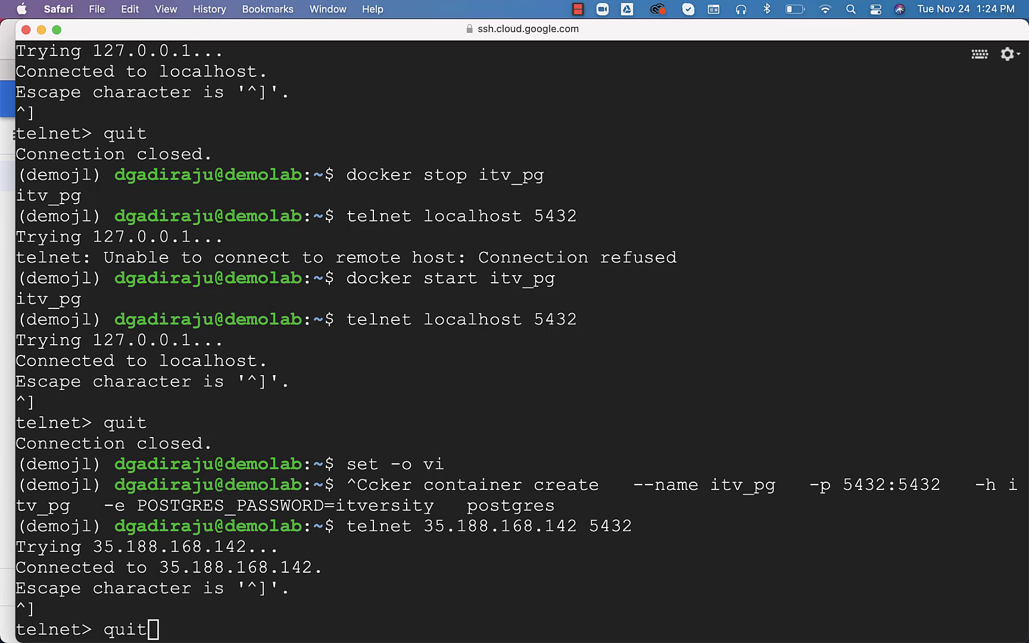
key("Return")
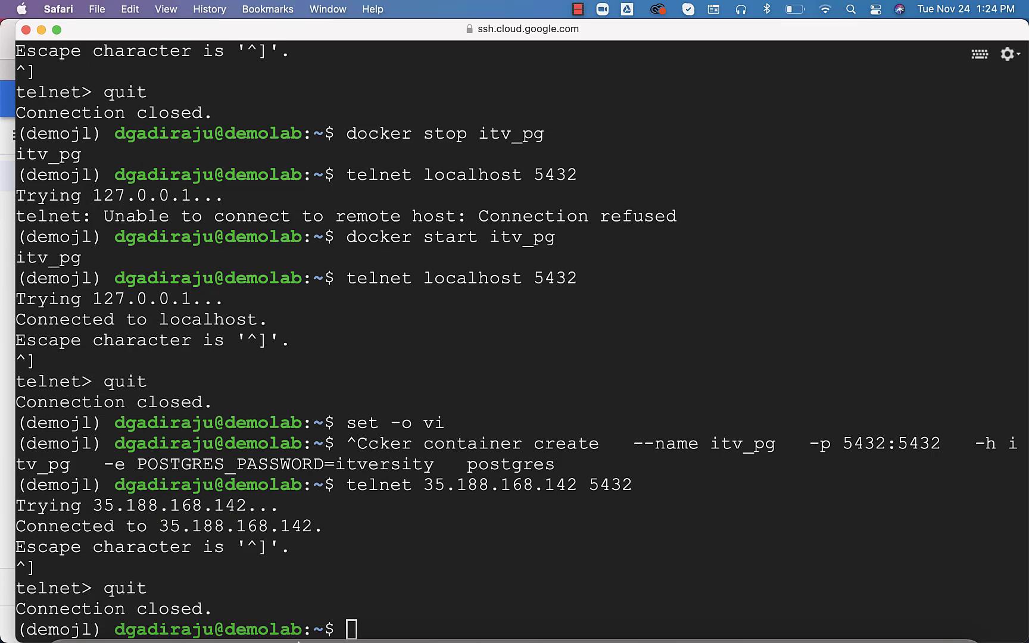
From local iTerm2, run telnet 35.188.168.142 5432 to confirm remote access, then quit telnet
left_click(305, 630)
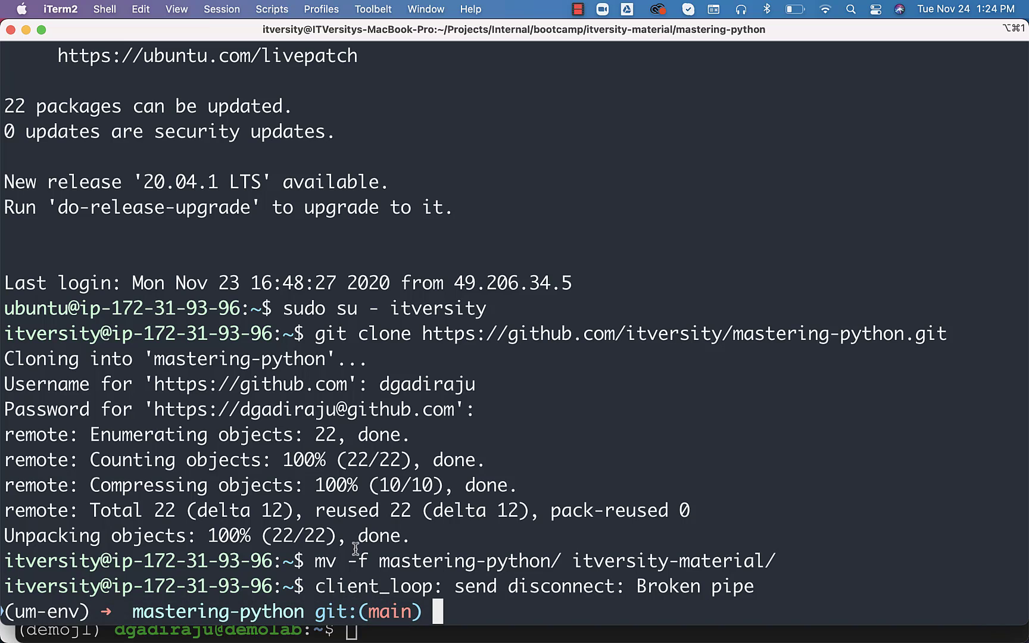
type("telnet")
key("super+v")
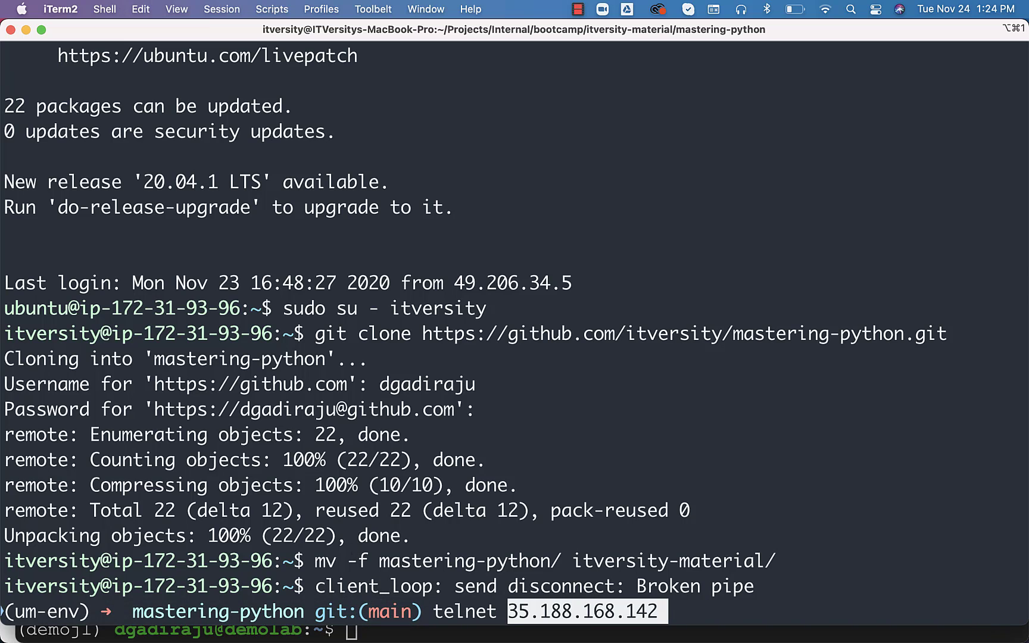
type("5432")
key("Return")
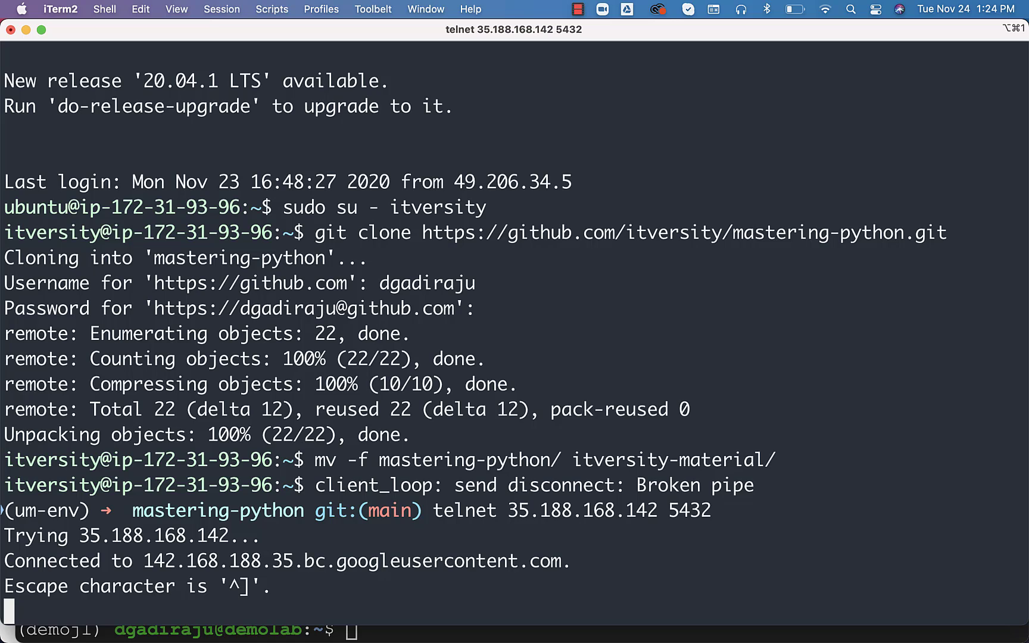
key("ctrl+bracketright")
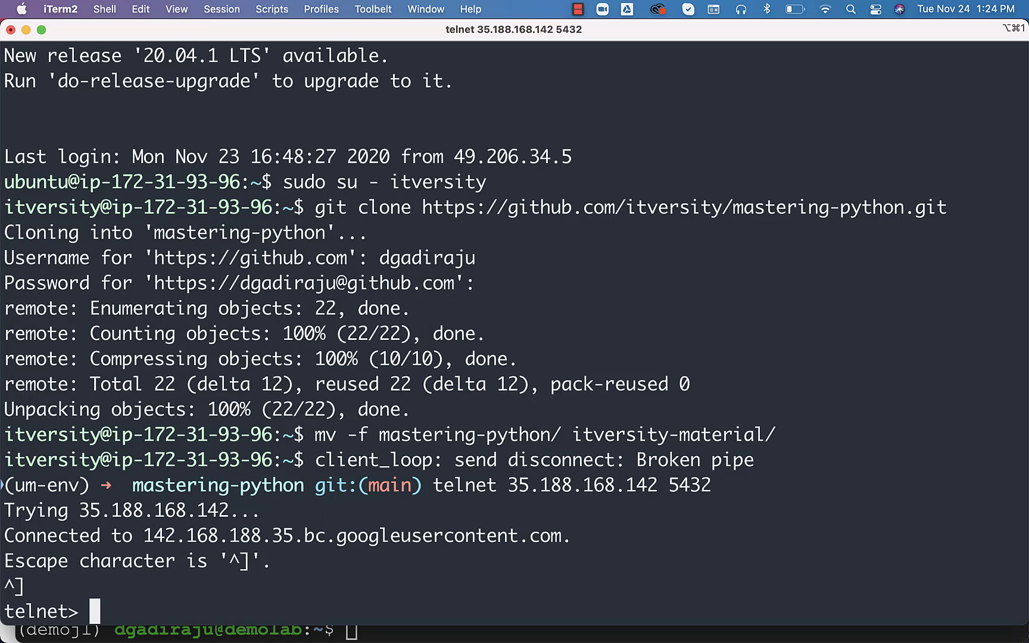
type("quit")
key("Return")
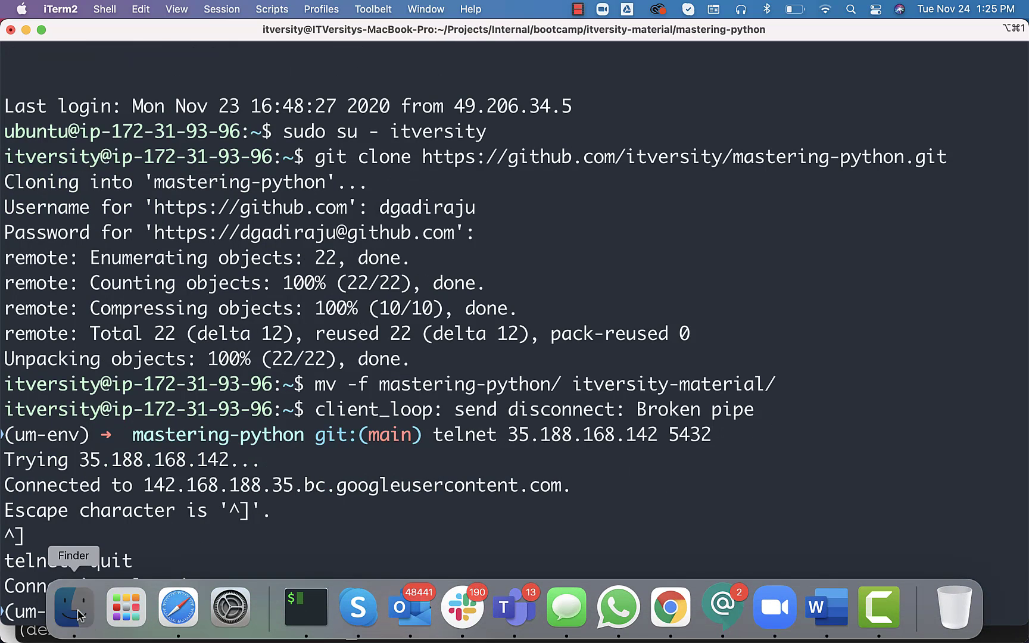
Find sqlworkbench.jar in the Applications SQL Workbench folder in Finder and launch it
left_click(76, 604)
left_click(278, 201)
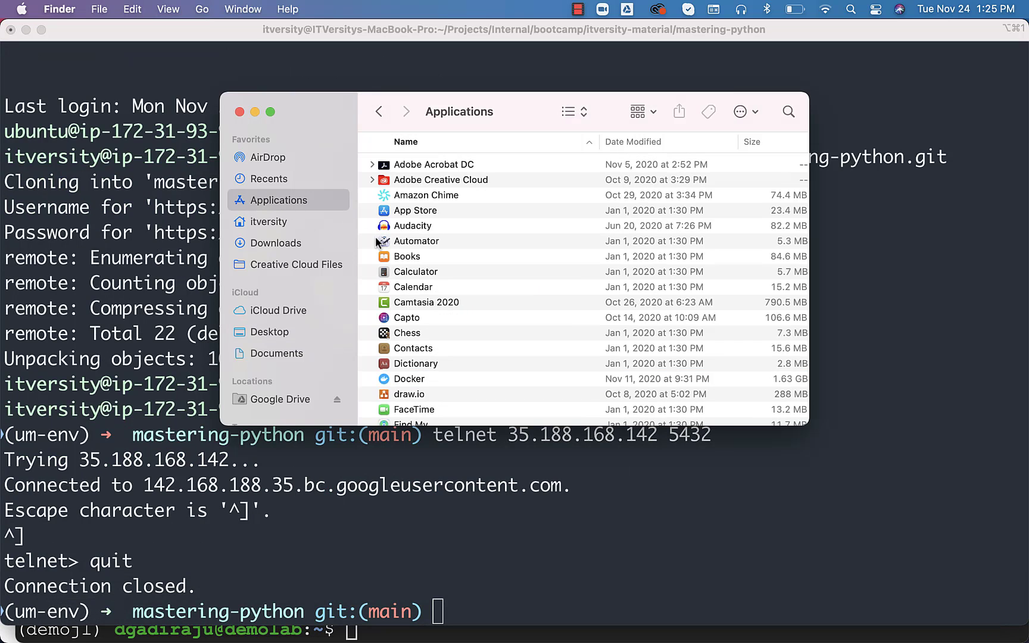
scroll(376, 241, "down", 8)
scroll(377, 241, "down", 15)
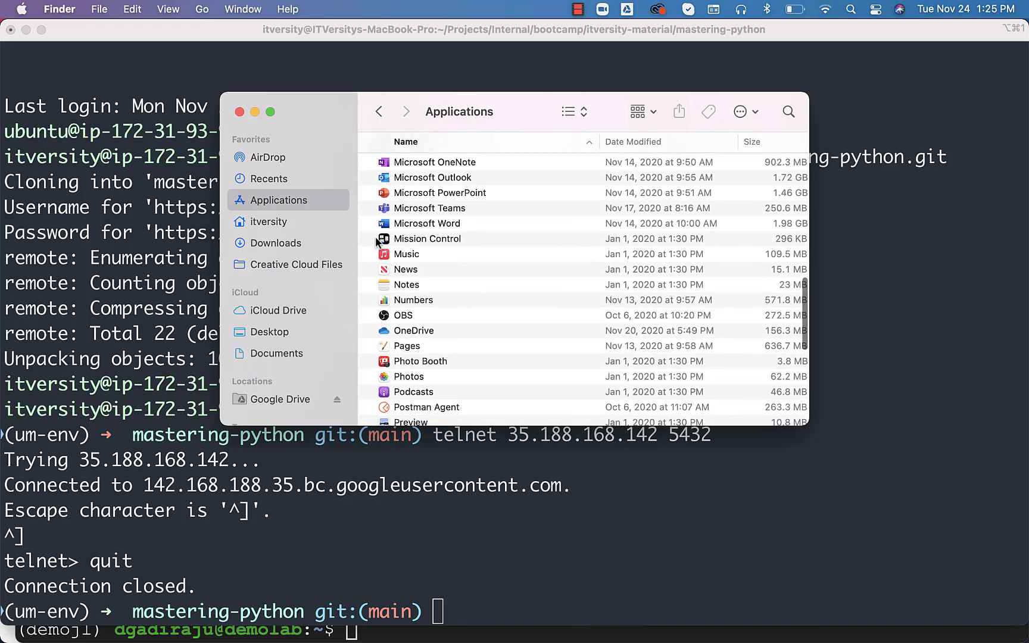
scroll(456, 307, "down", 3)
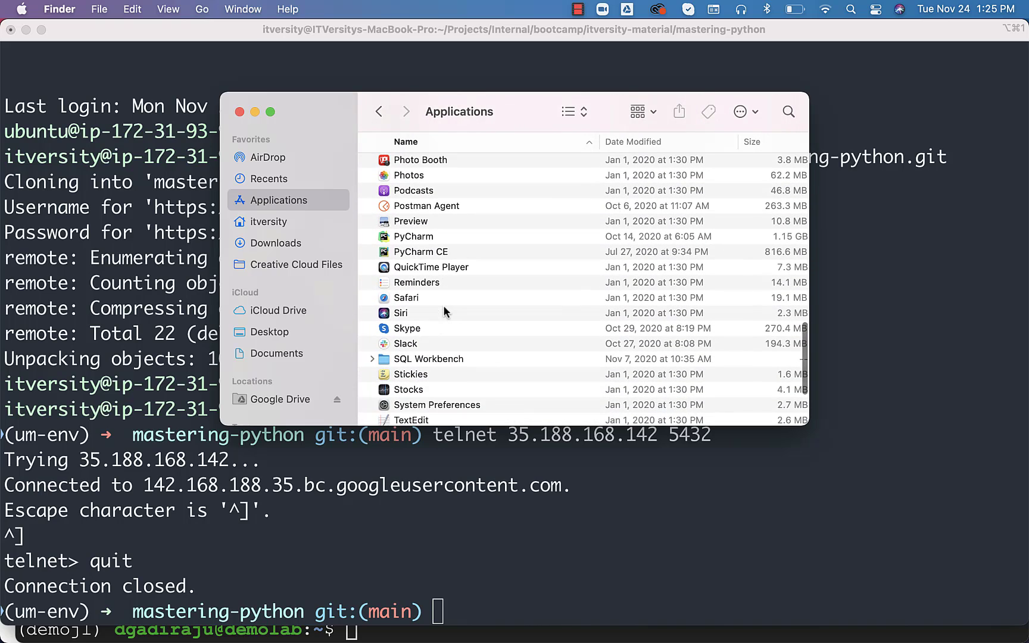
left_click(373, 361)
scroll(432, 349, "down", 6)
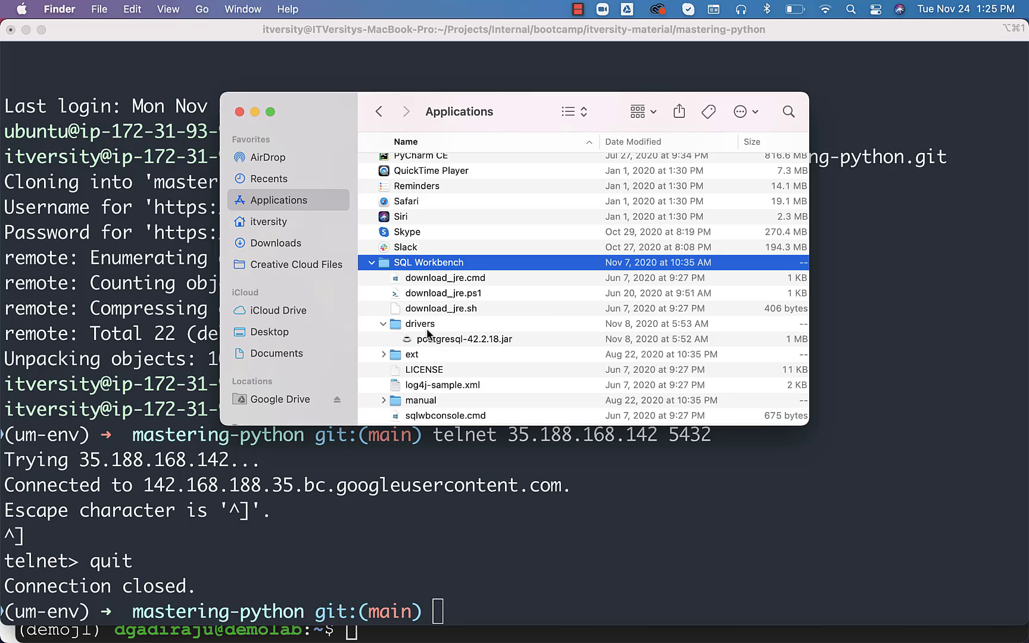
scroll(428, 332, "down", 5)
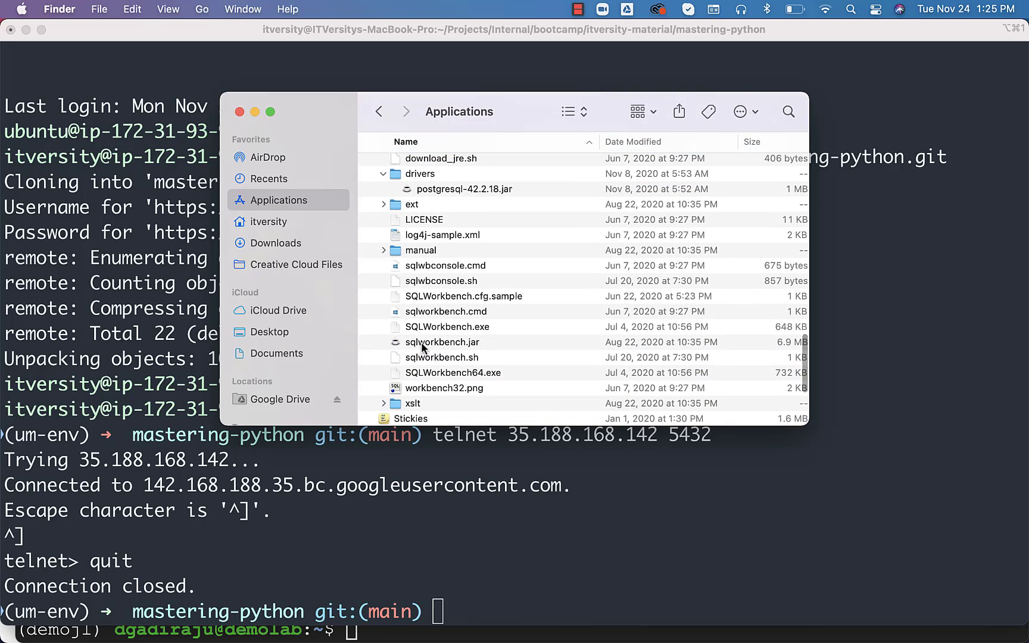
left_click(422, 344)
double_click(421, 343)
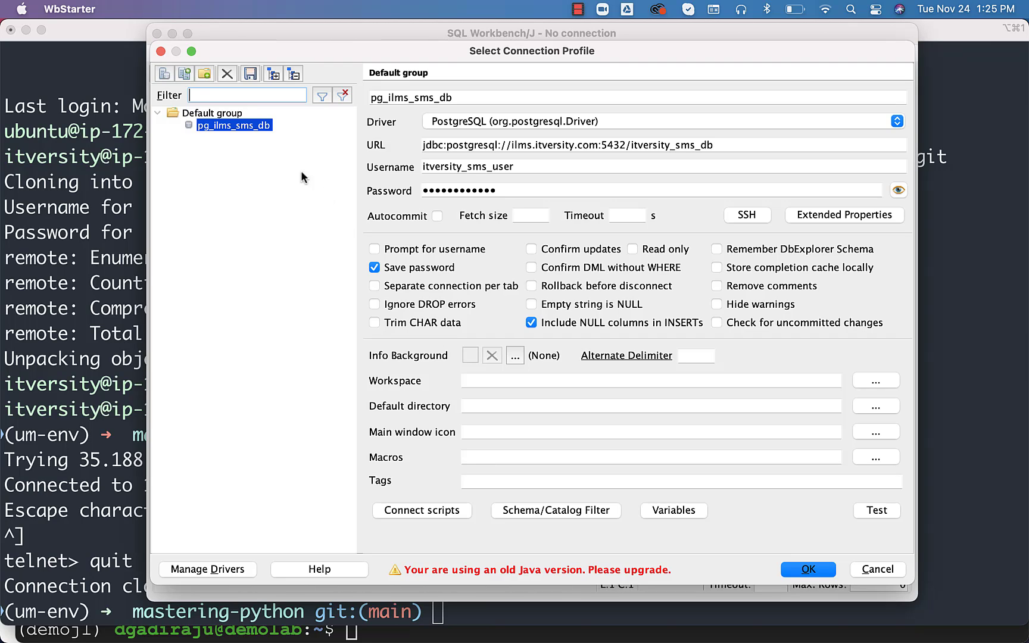
right_click(211, 118)
left_click(206, 113)
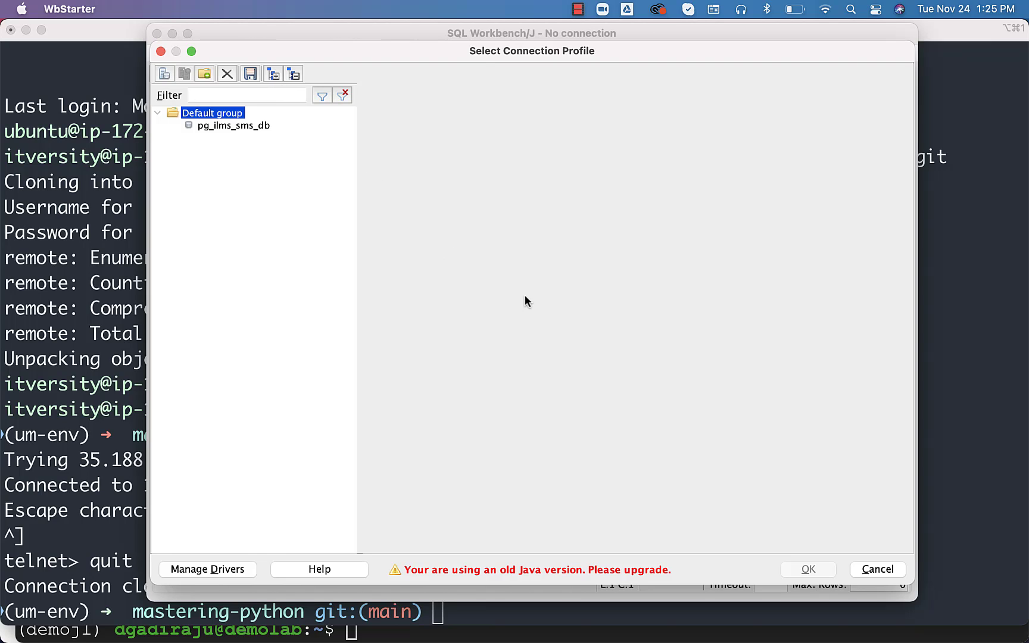
left_click(879, 573)
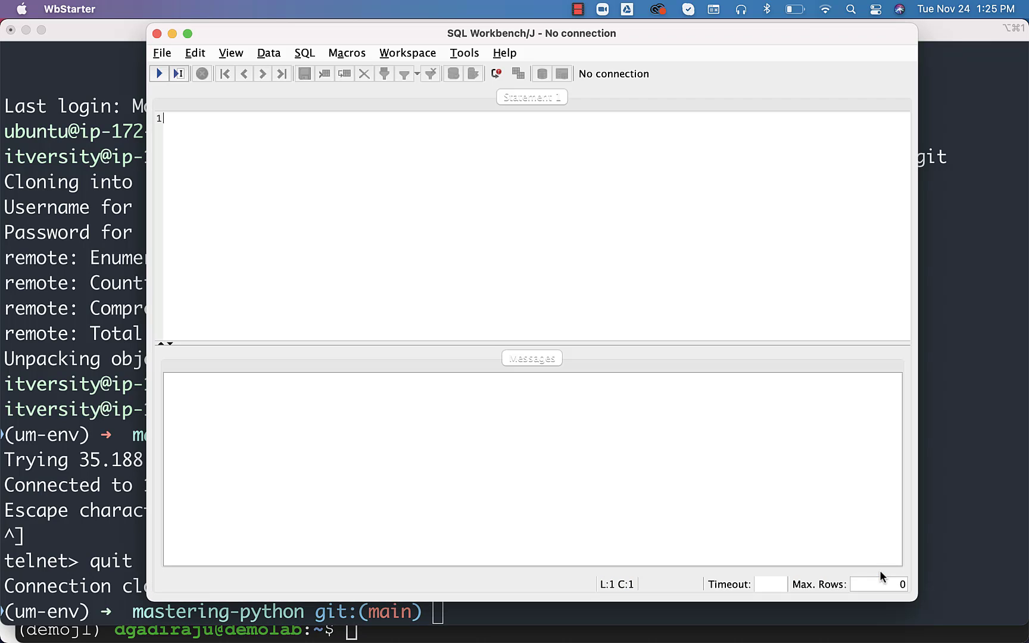
left_click(163, 53)
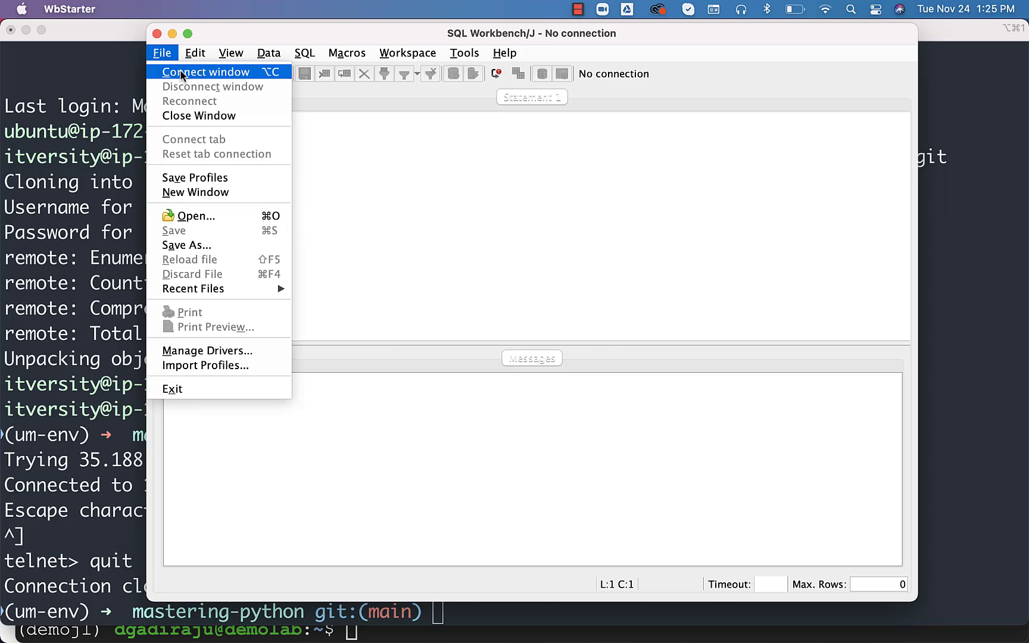
left_click(181, 73)
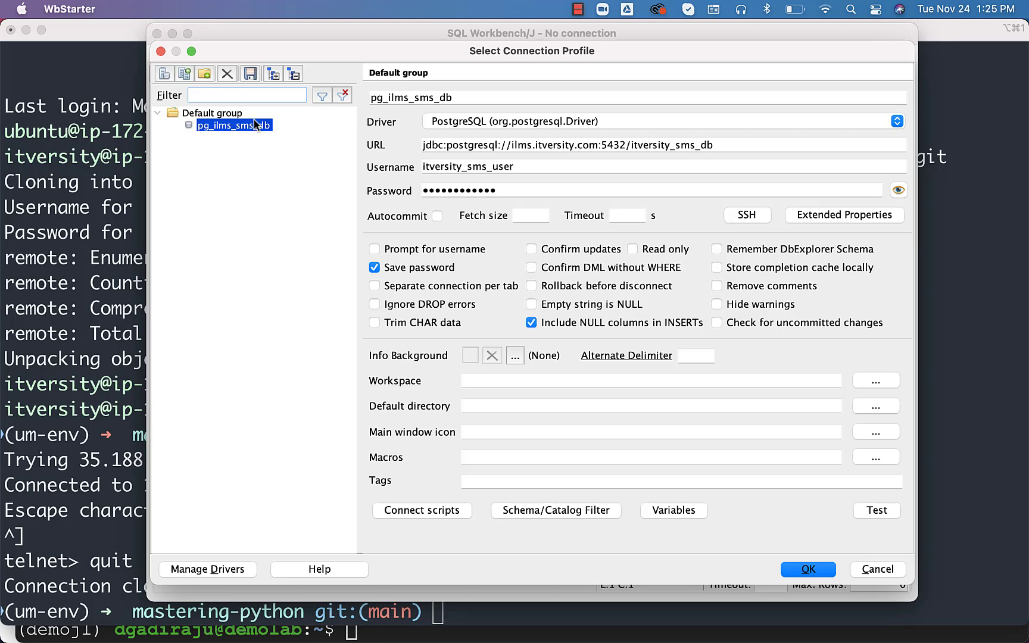
right_click(196, 156)
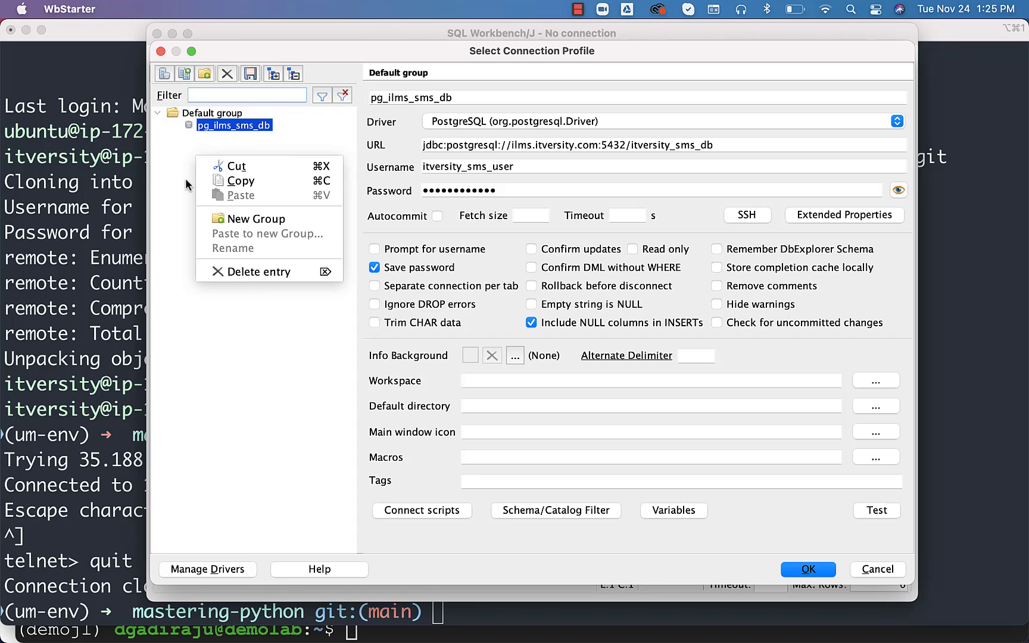
left_click(186, 179)
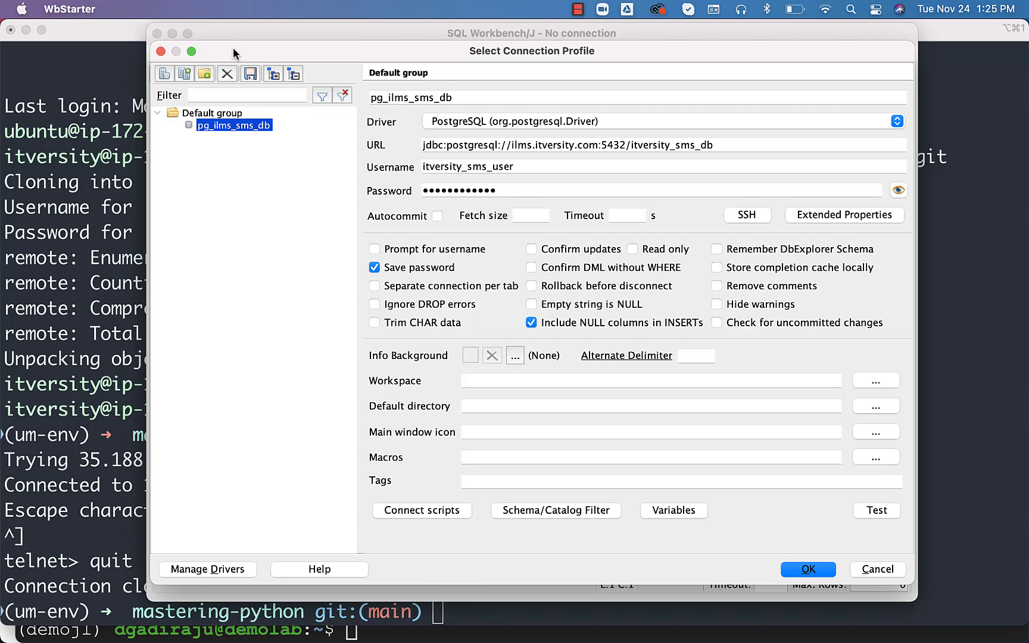
left_click_drag(234, 47, 234, 97)
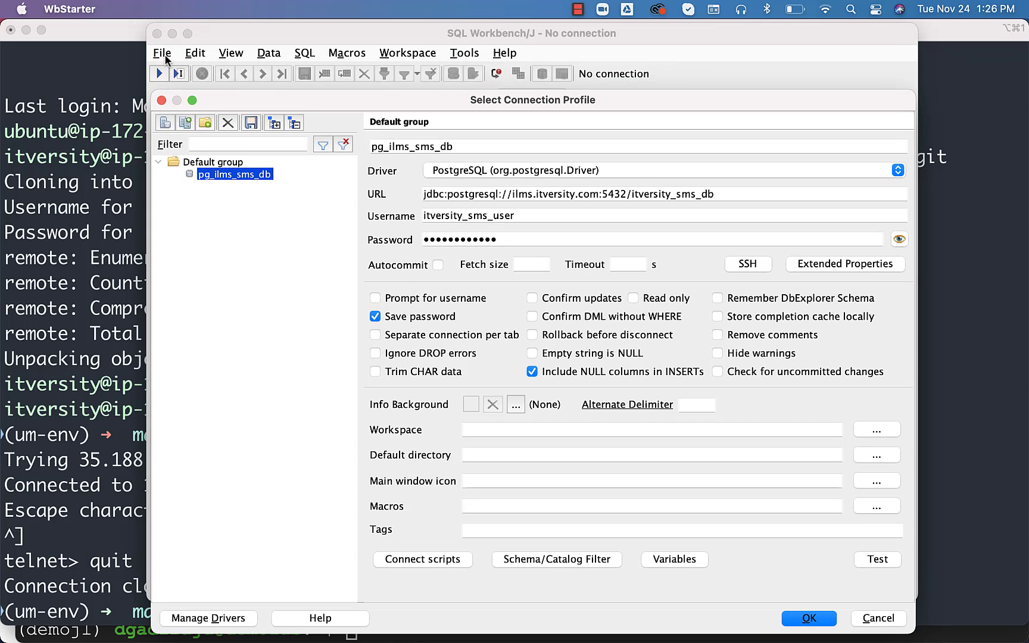
left_click(160, 99)
left_click(163, 55)
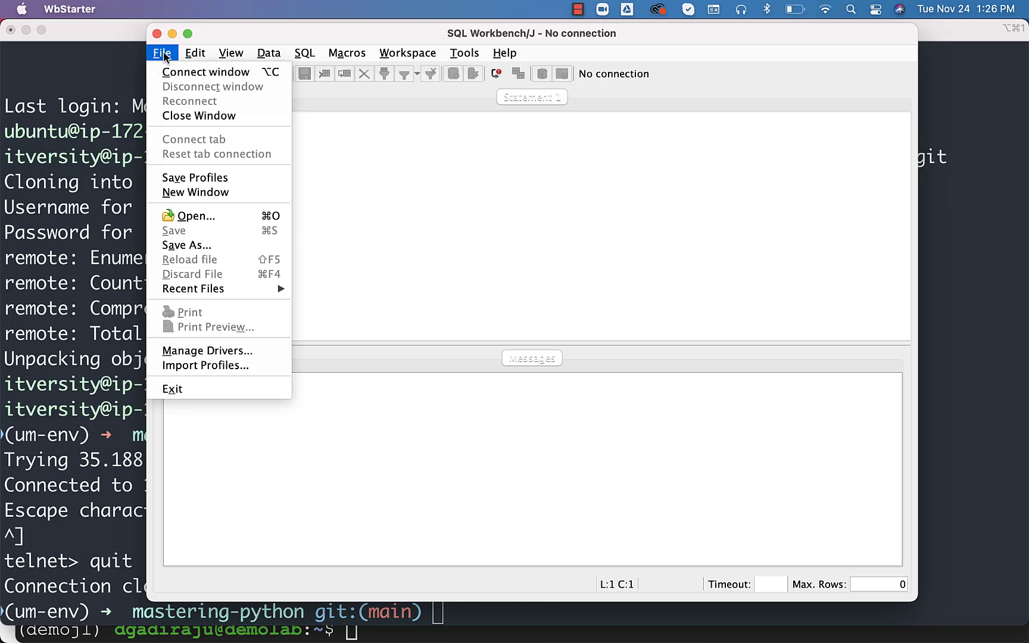
left_click(202, 191)
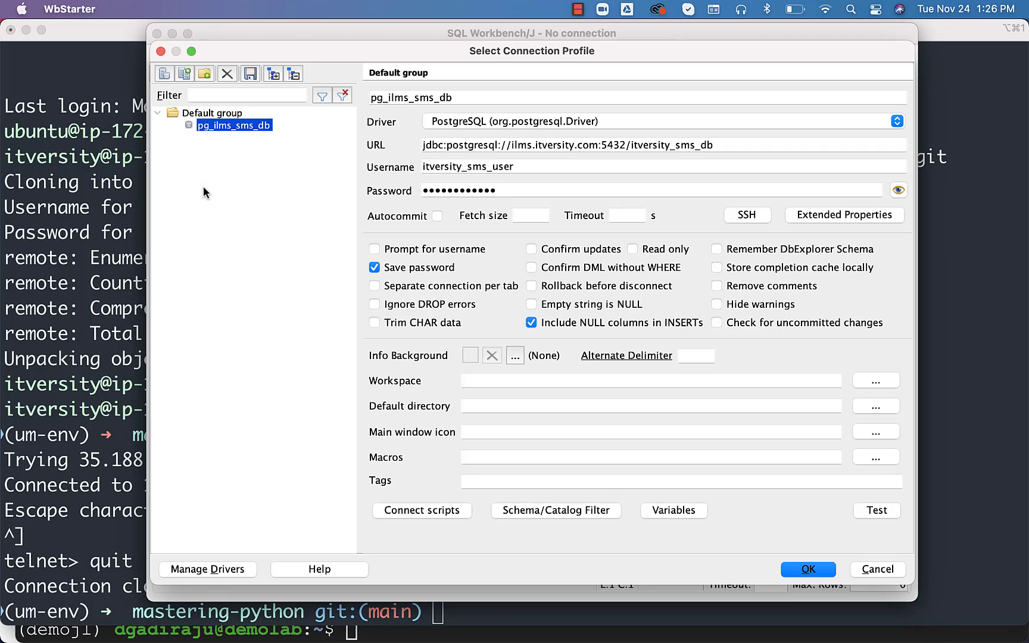
Create a new connection profile named pg_docker_demo_retail_db using the PostgreSQL driver
left_click(165, 74)
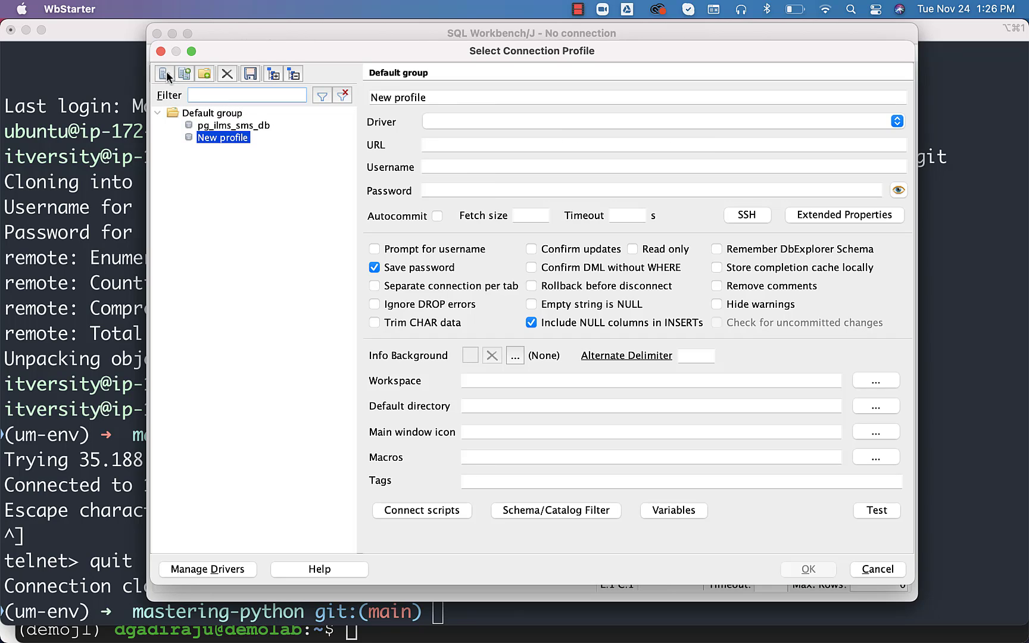
left_click(467, 99)
type("pg_")
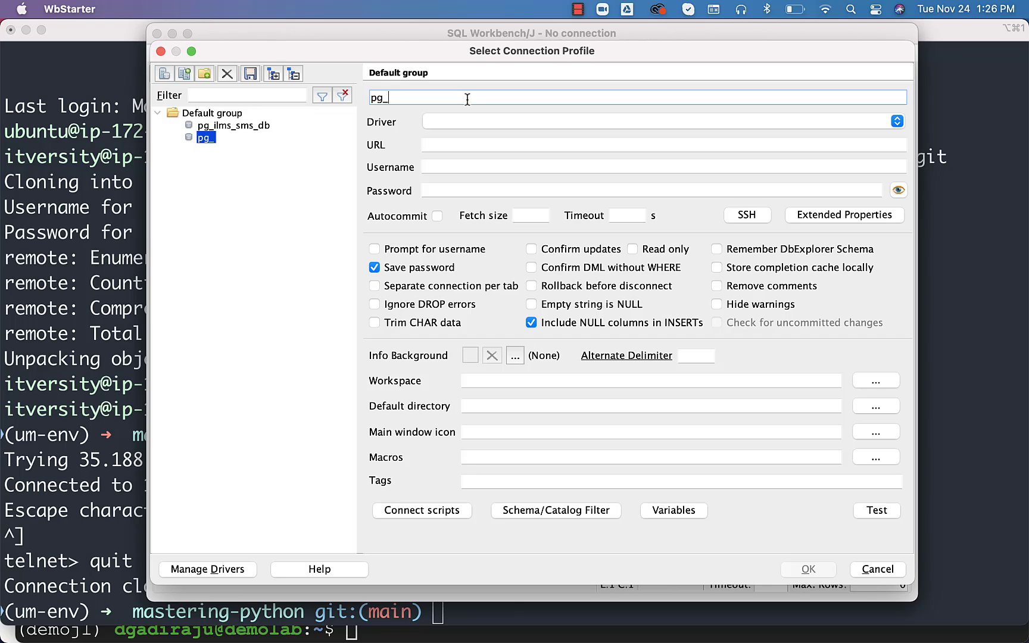
type("docker_demo_")
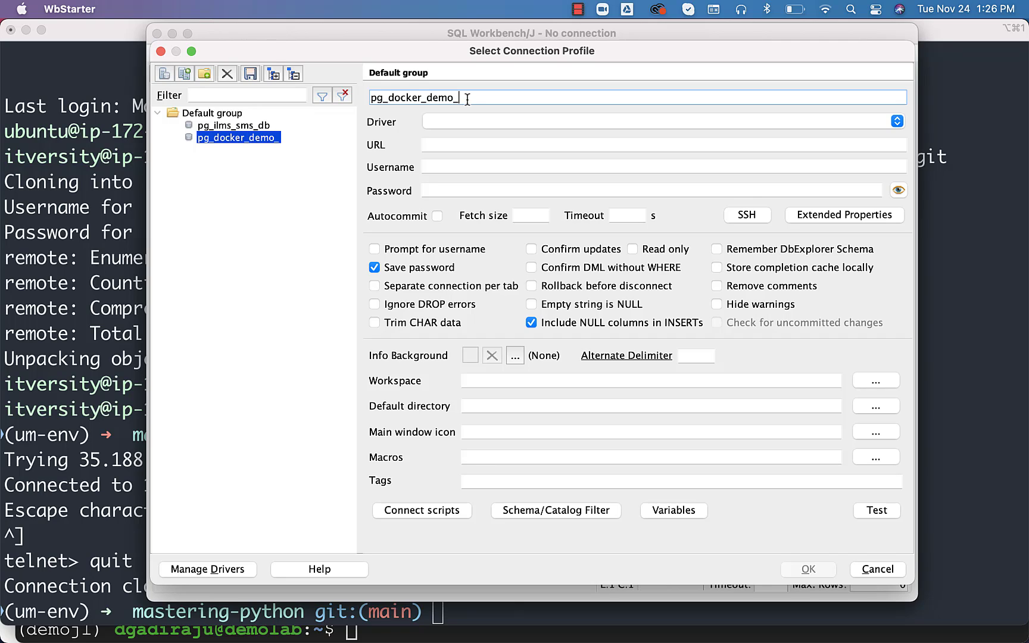
type("retail_db")
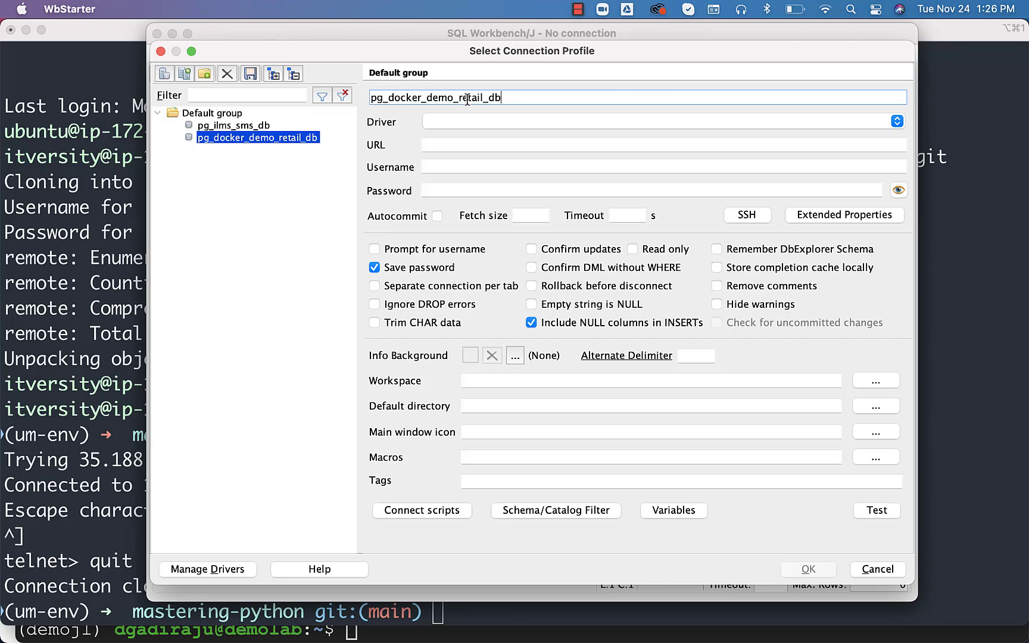
left_click(897, 121)
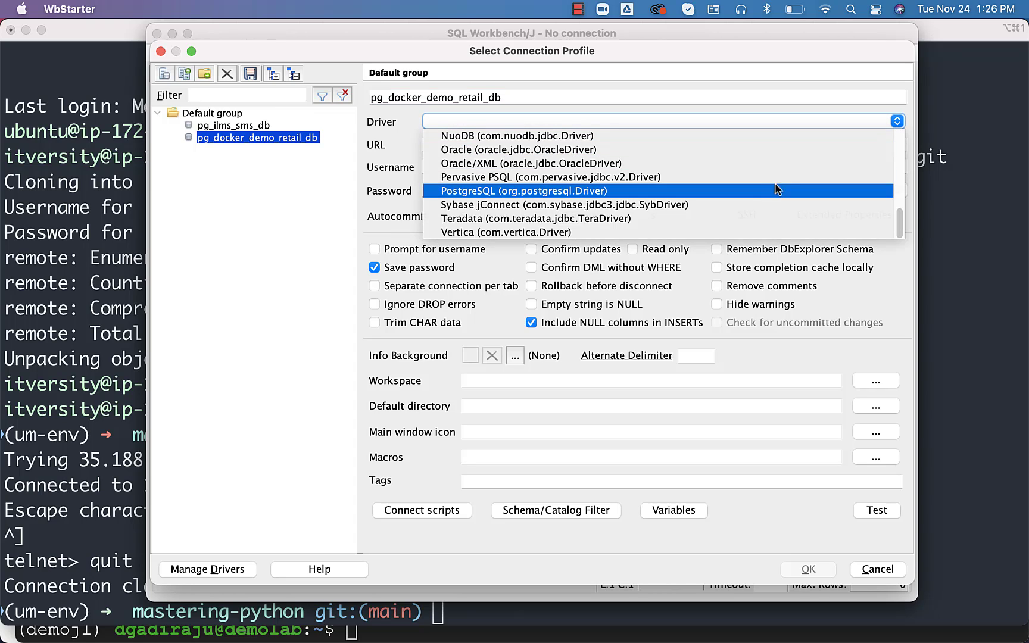
left_click(765, 192)
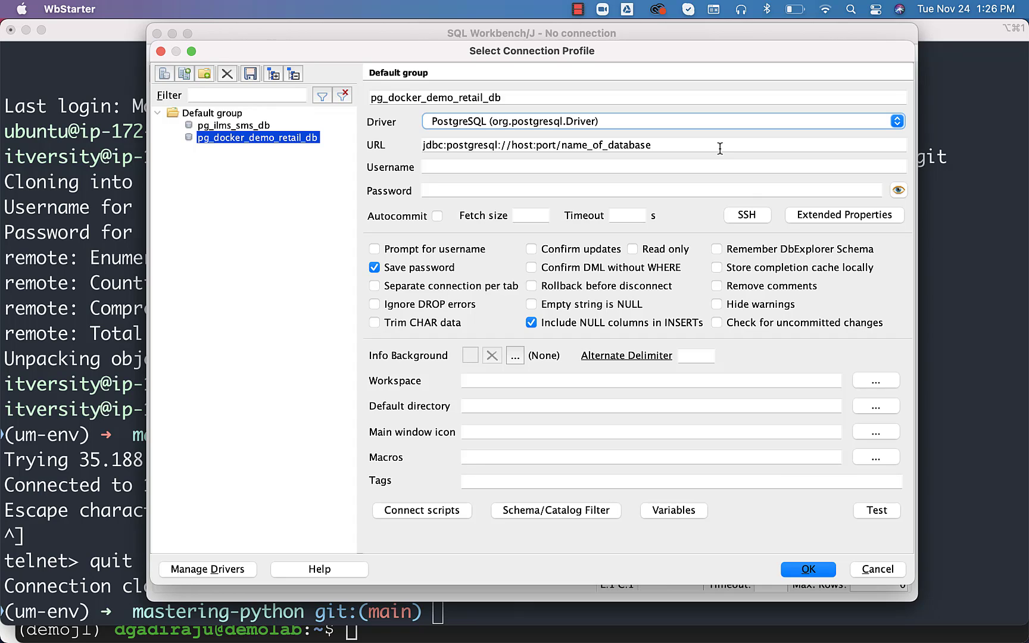
left_click(897, 122)
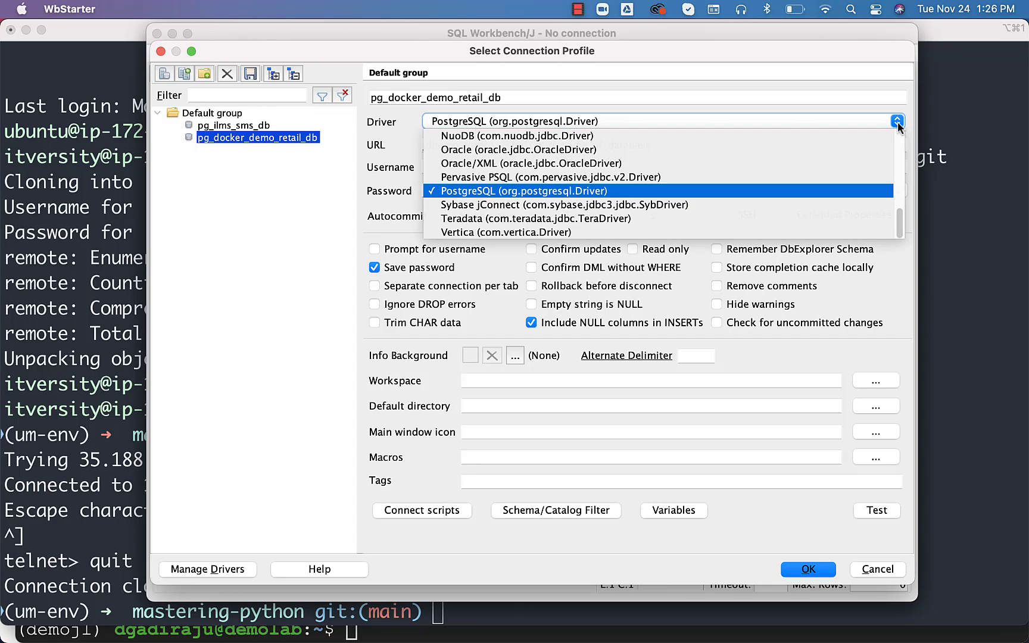
left_click(765, 124)
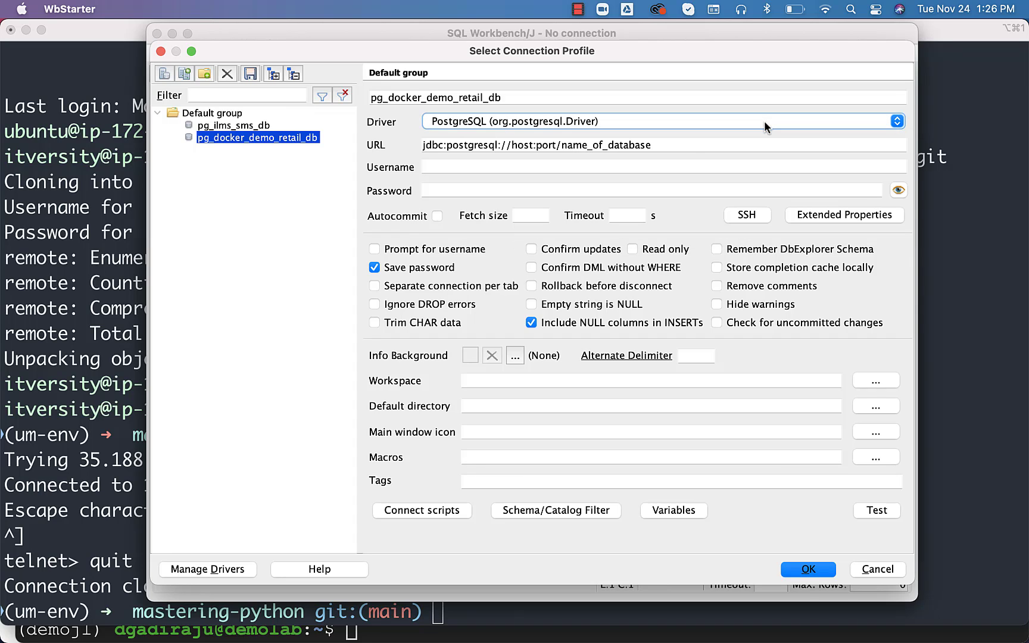
Set the profile URL to jdbc:postgresql://35.188.168.142:5432/retail_db
left_click(526, 150)
double_click(522, 149)
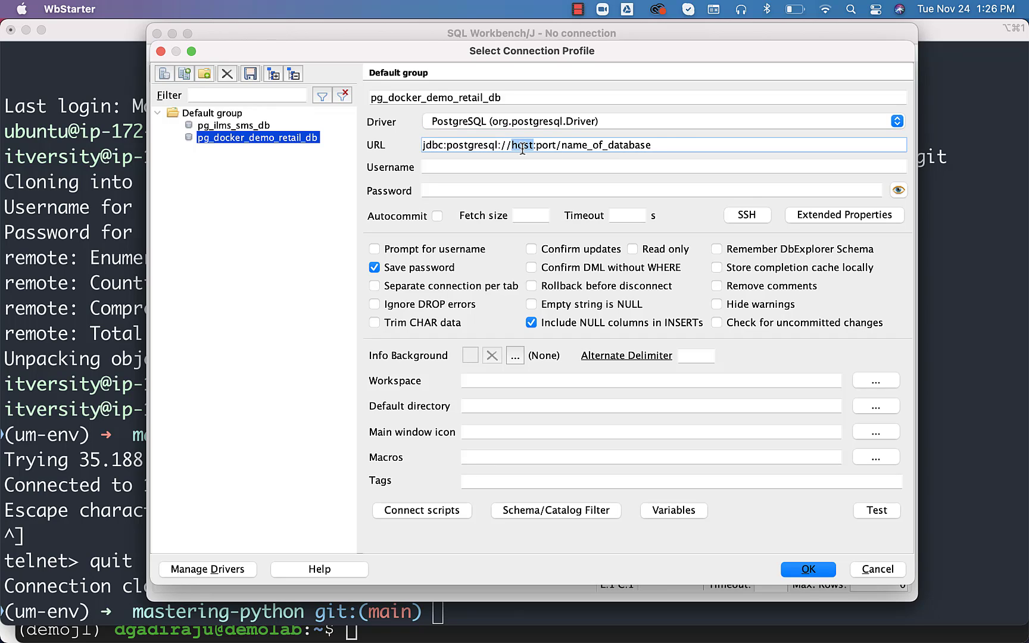
type("35.188.168.142")
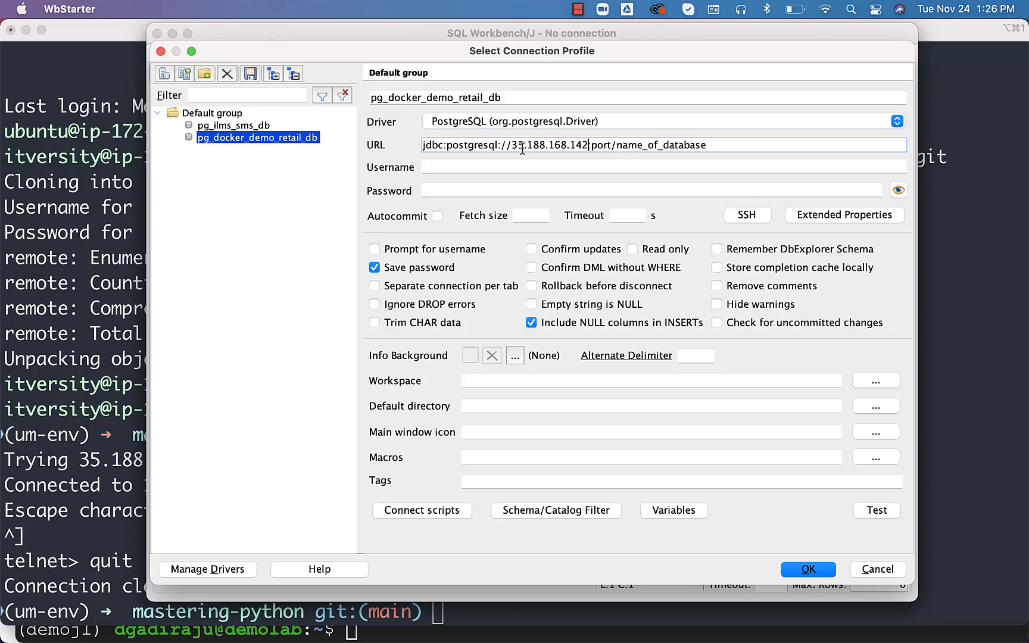
double_click(598, 147)
type("5432")
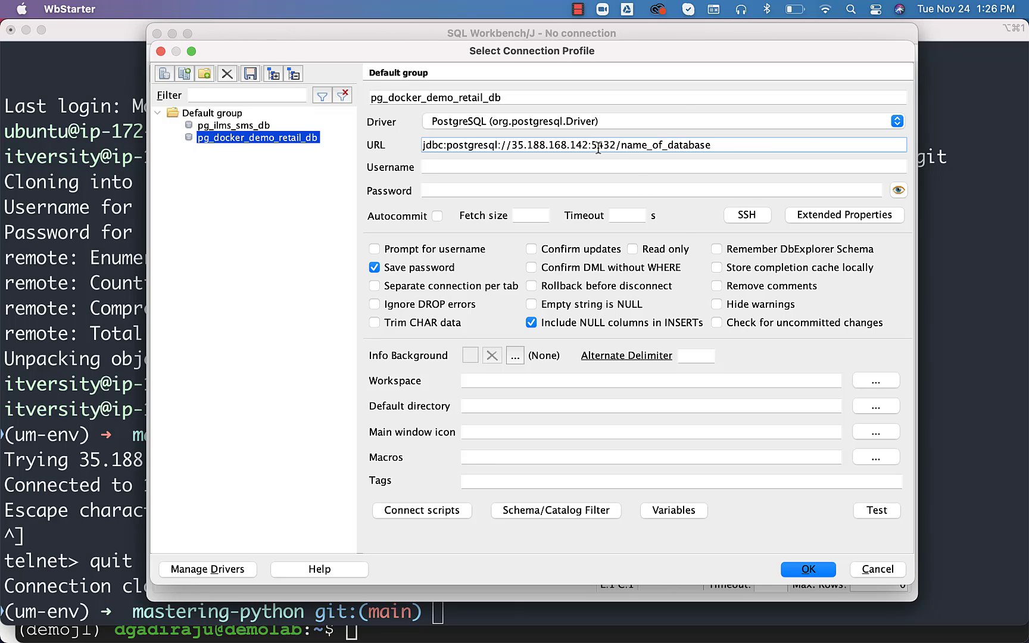
double_click(662, 145)
type("retail_db")
Enter username retail_user and its password, then test the connection successfully
left_click(641, 173)
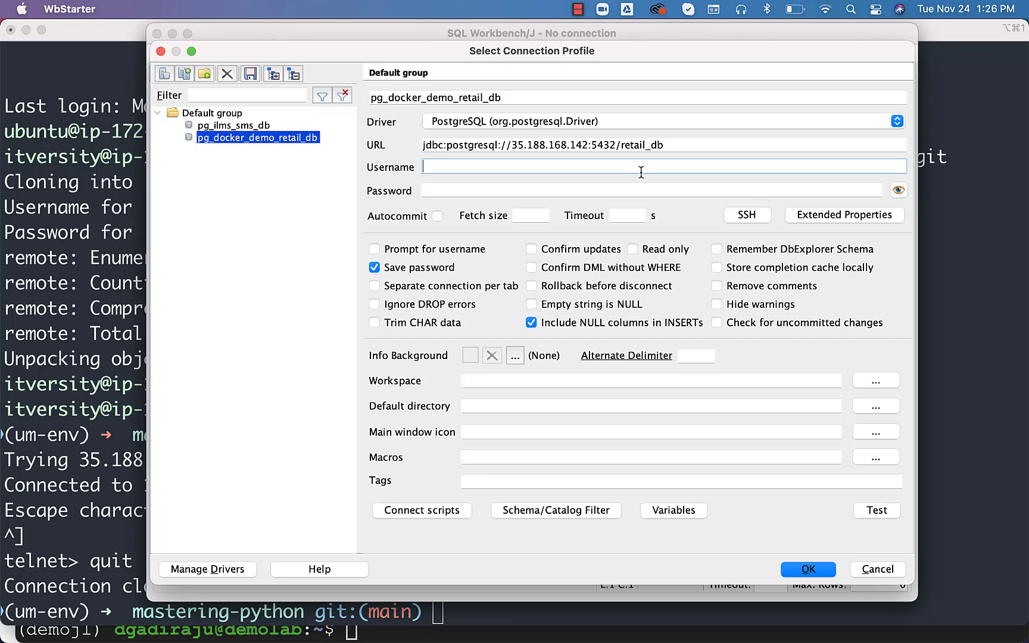
type("retail_user")
key("Tab")
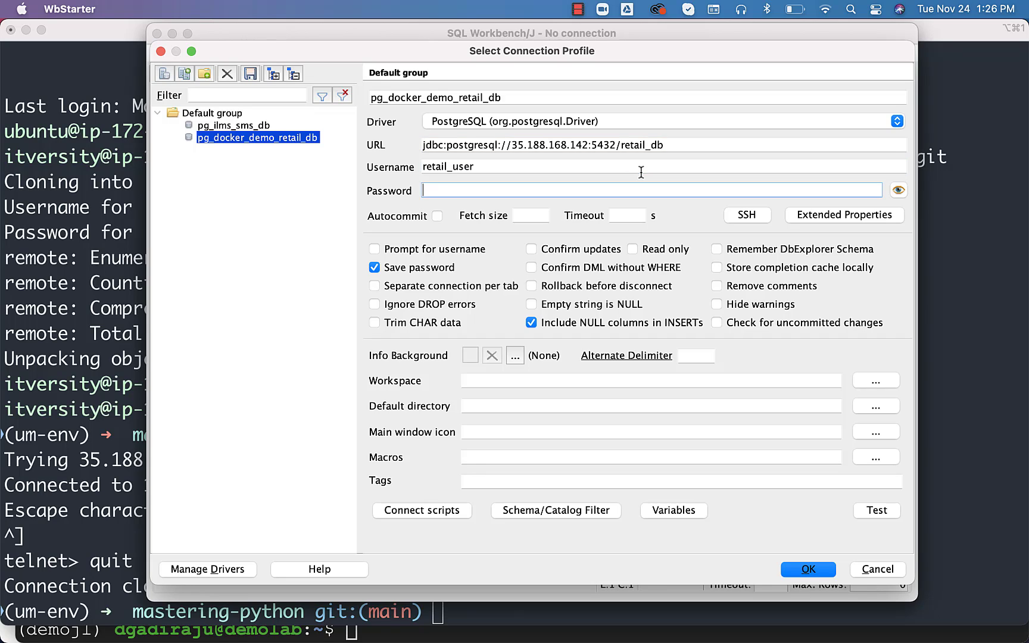
type("******_password")
left_click(885, 511)
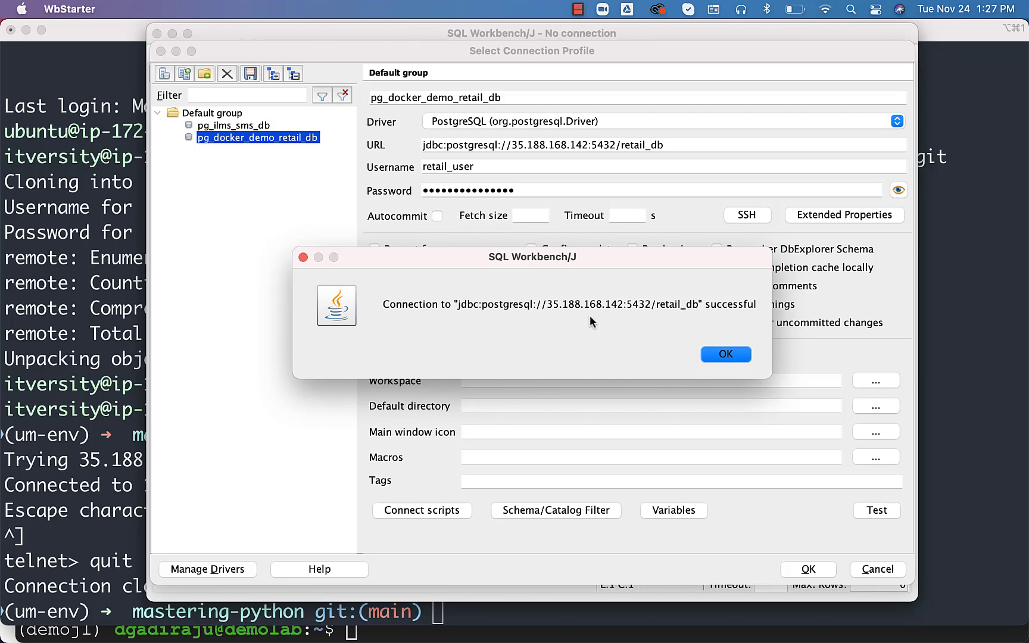
left_click(726, 354)
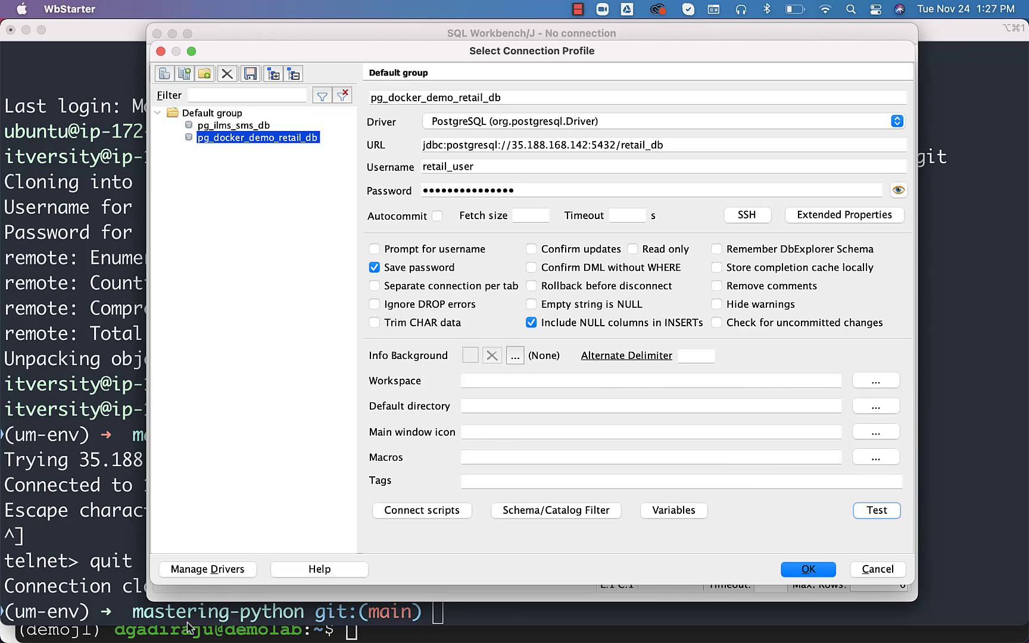
mouse_move(178, 640)
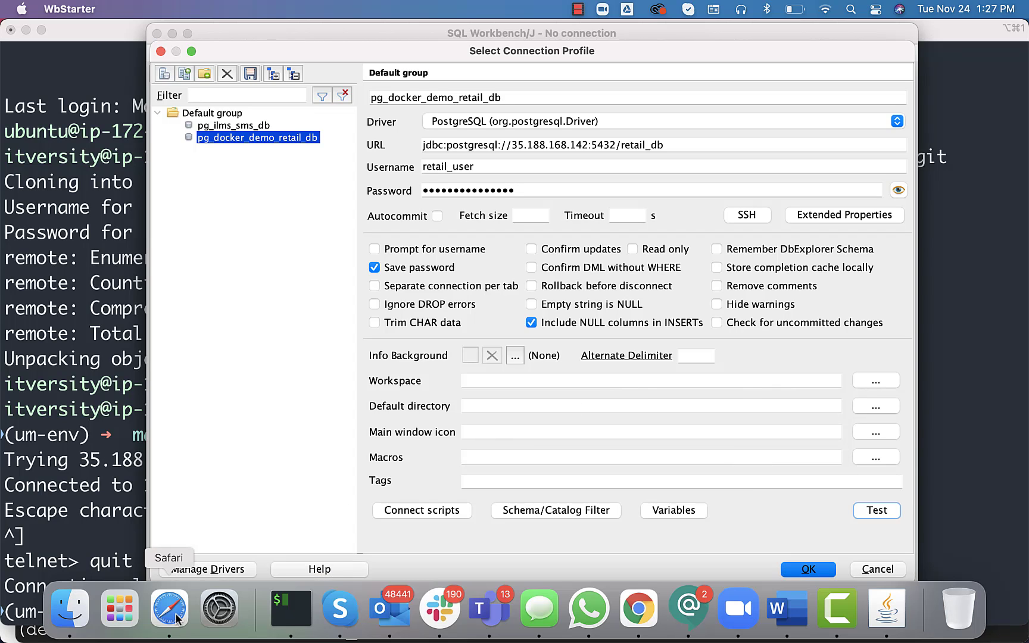
In the Google Cloud window, open the demolab VM's network details, then its firewall rules list
right_click(176, 619)
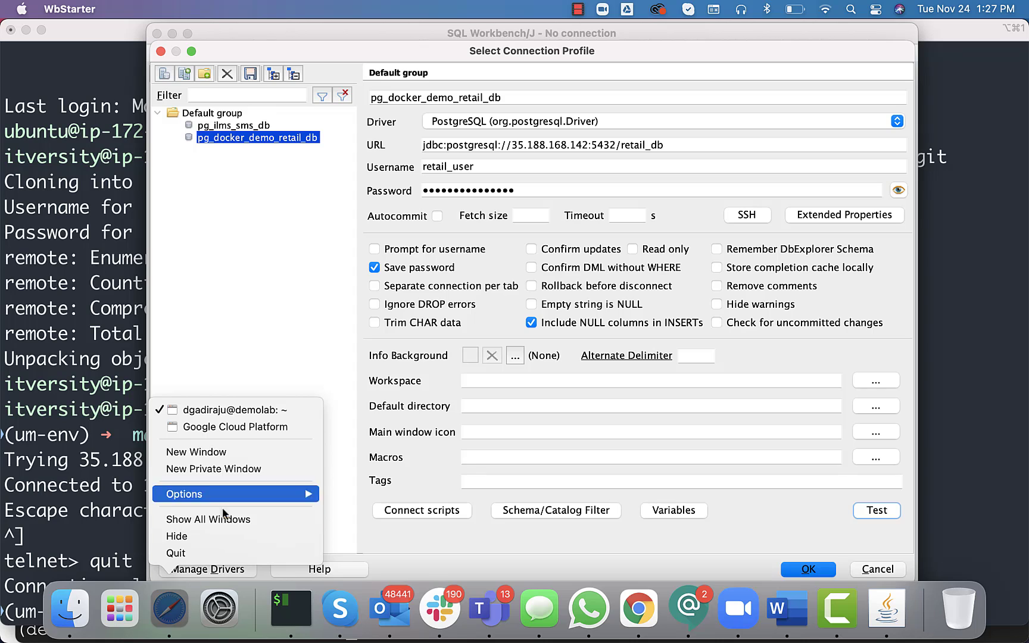
left_click(250, 430)
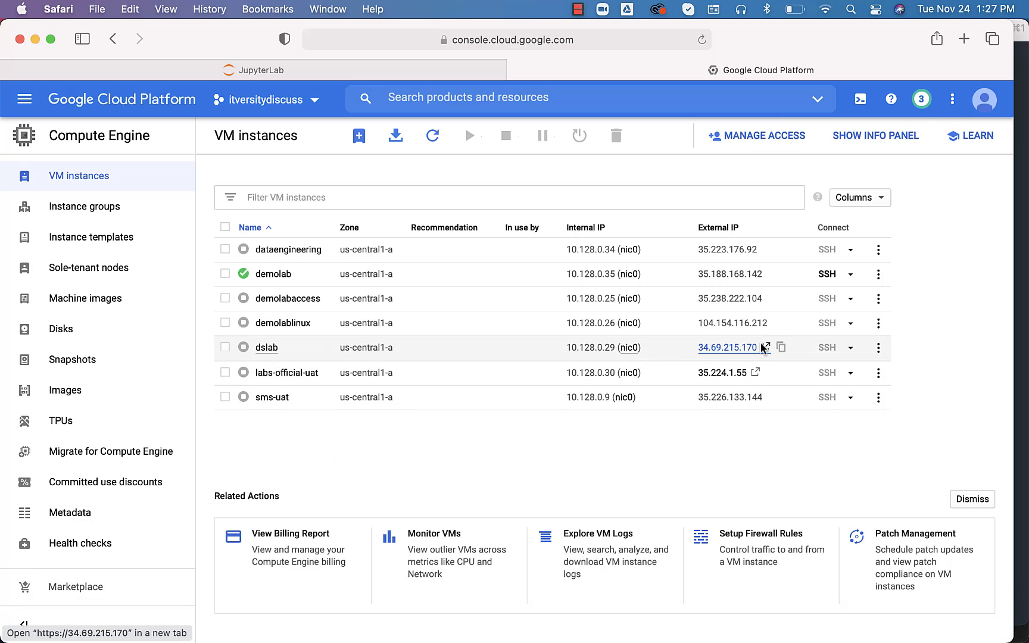
left_click(878, 275)
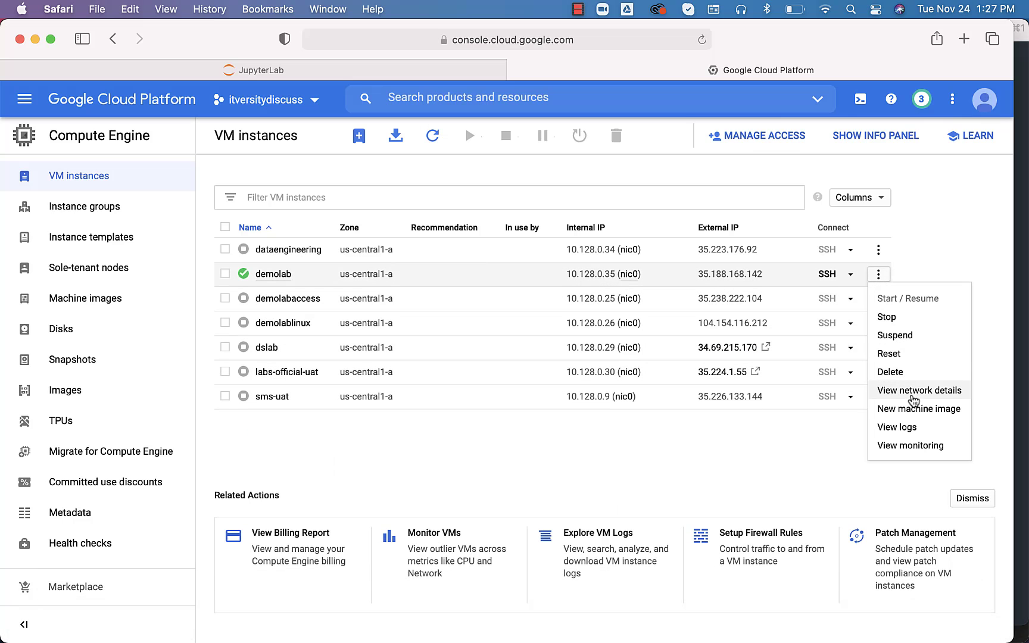
left_click(912, 396)
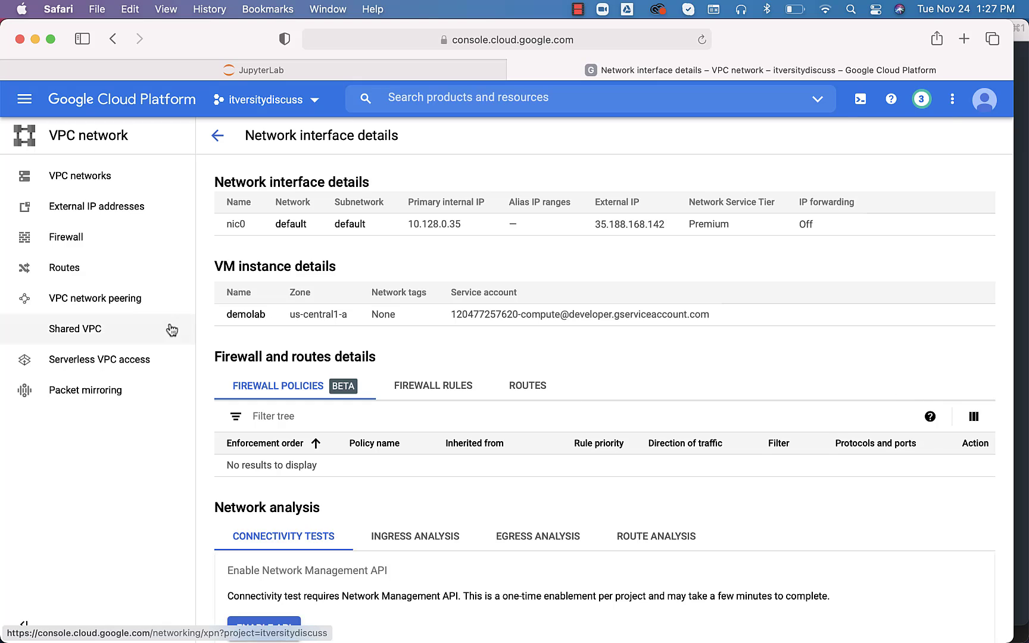
left_click(83, 245)
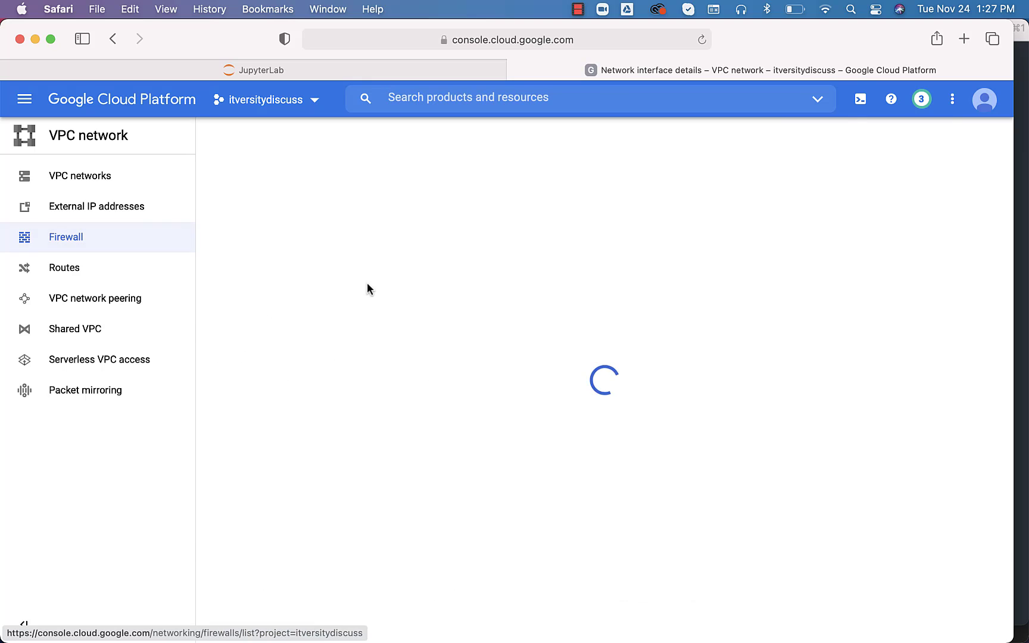
scroll(298, 347, "down", 1)
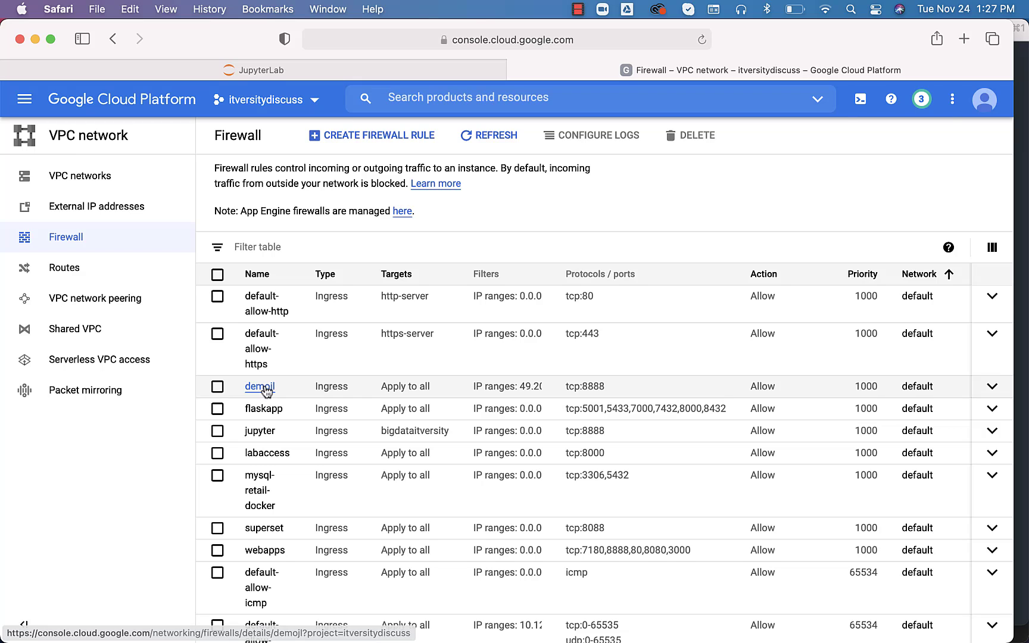
Edit the demojl firewall rule's tcp ports to 8888,5432 and save it
left_click(261, 388)
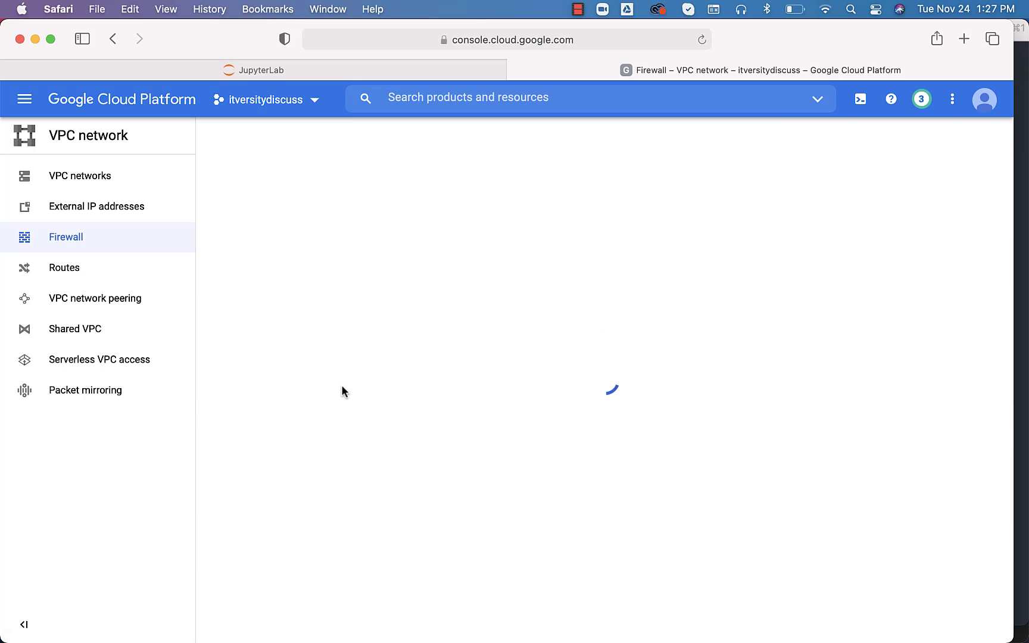
left_click(432, 140)
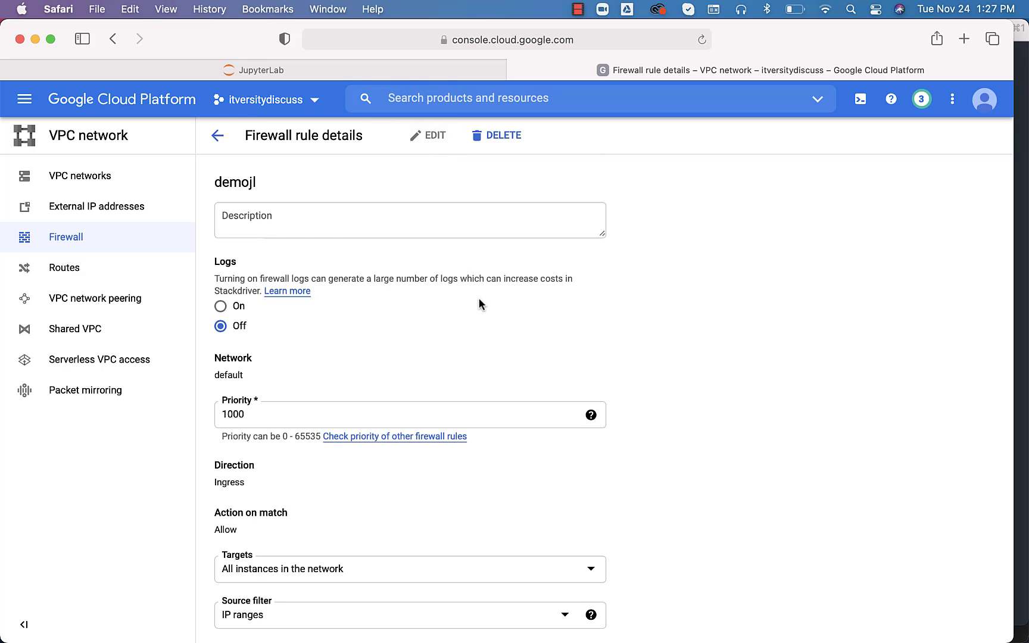
scroll(480, 301, "down", 7)
left_click(379, 402)
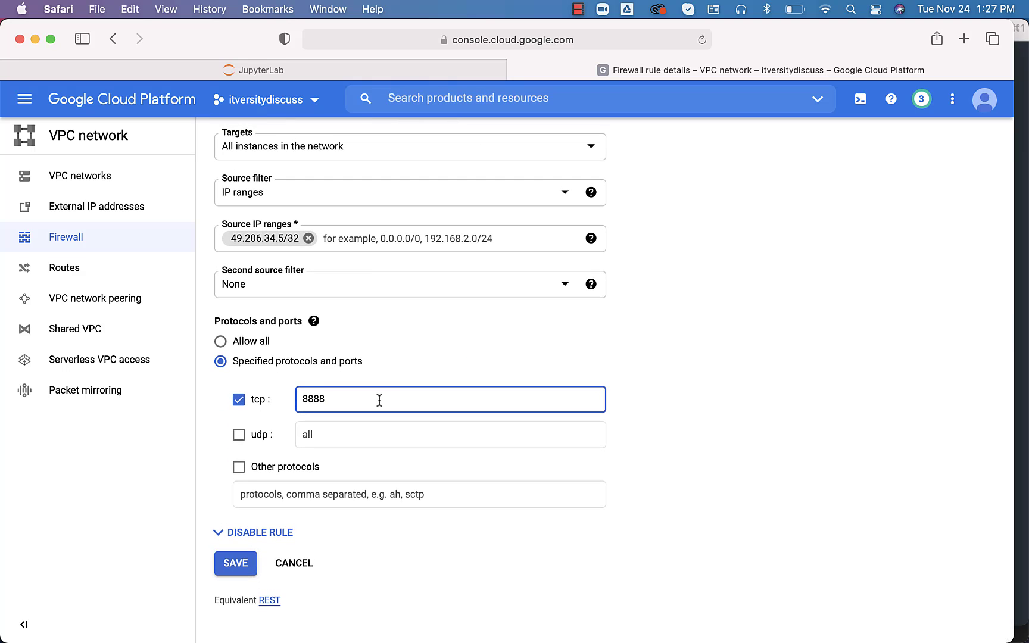
type(",5432")
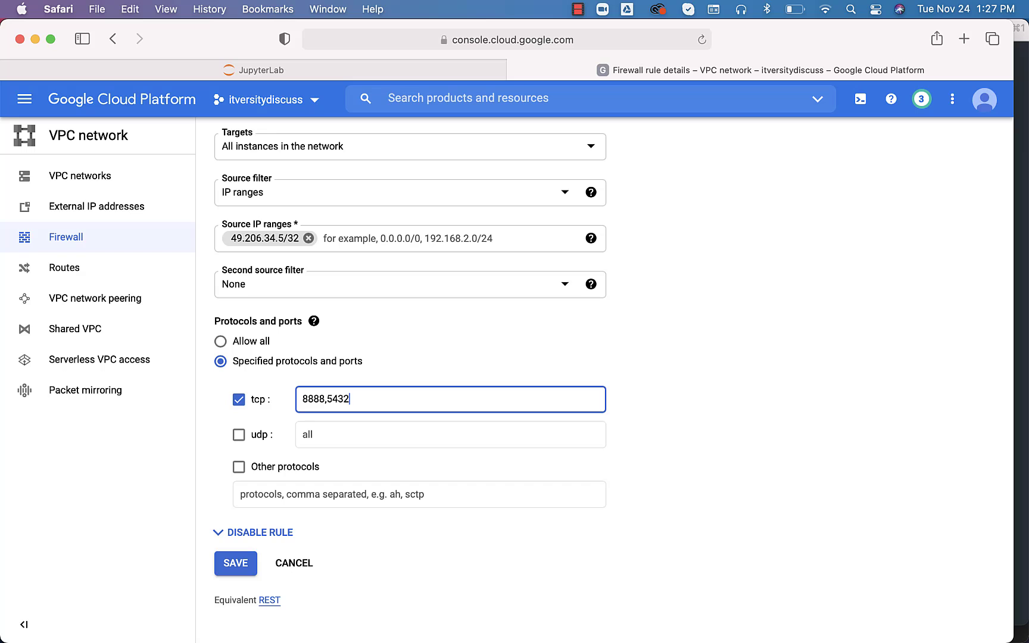
left_click(234, 568)
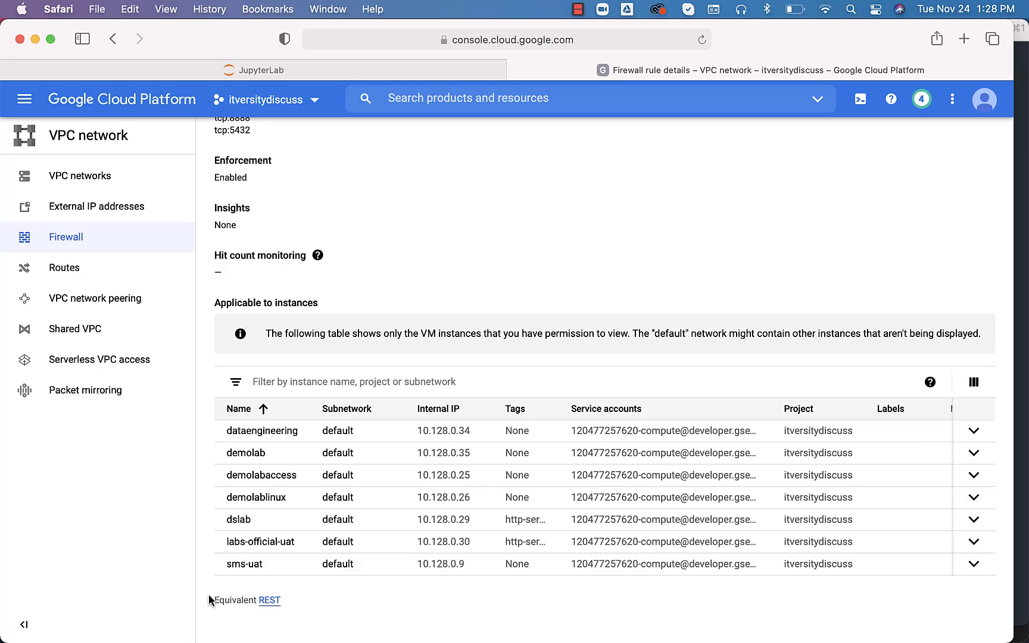
Read the notebook's Postgres-on-Docker prerequisites in JupyterLab, then return to the retail_db connection profile dialog
mouse_move(262, 640)
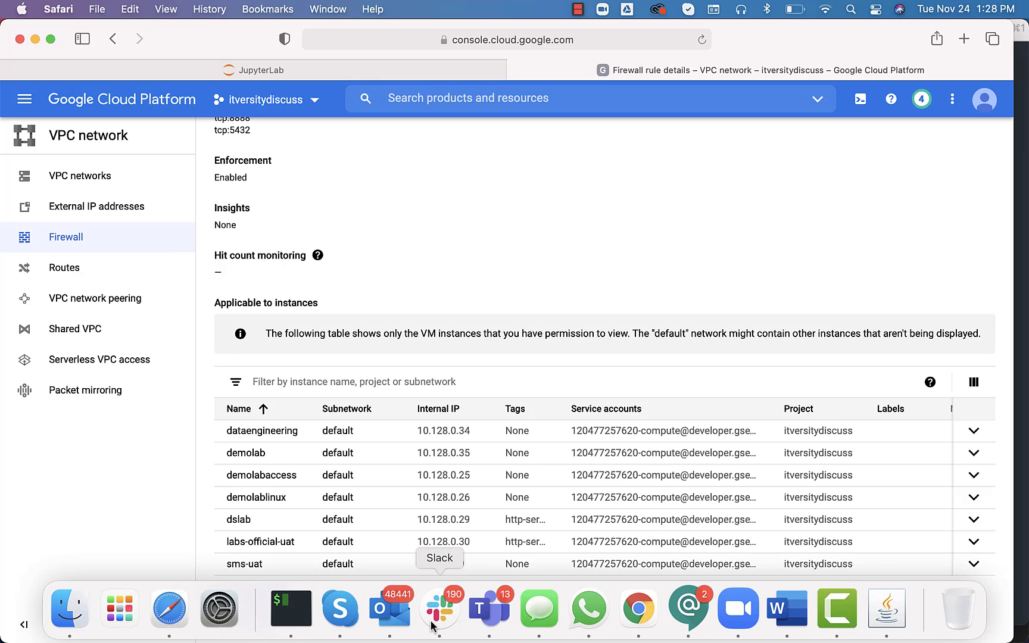
left_click(886, 608)
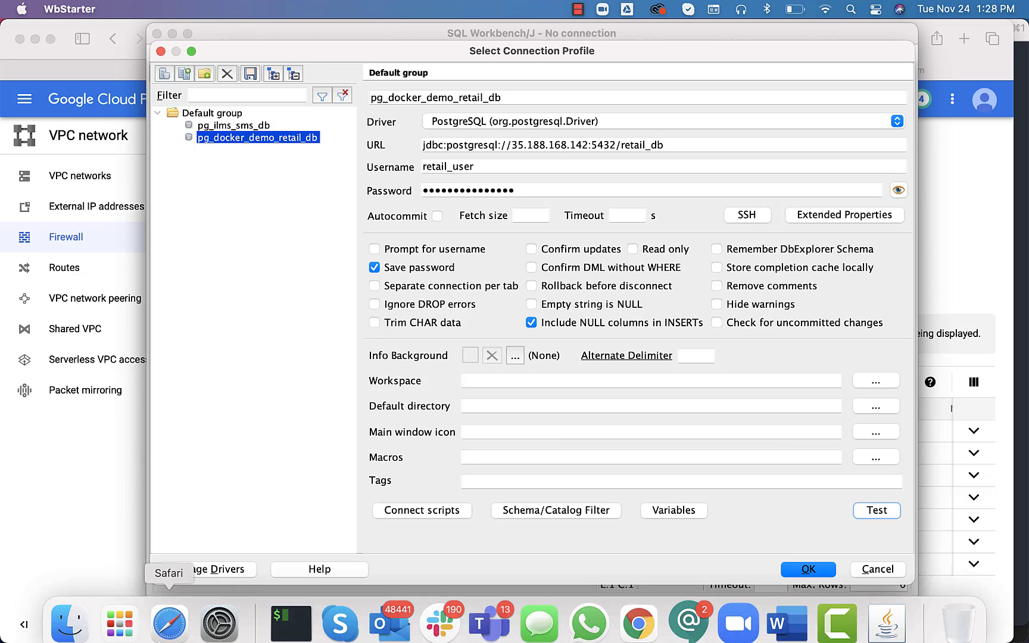
left_click(165, 623)
left_click(261, 70)
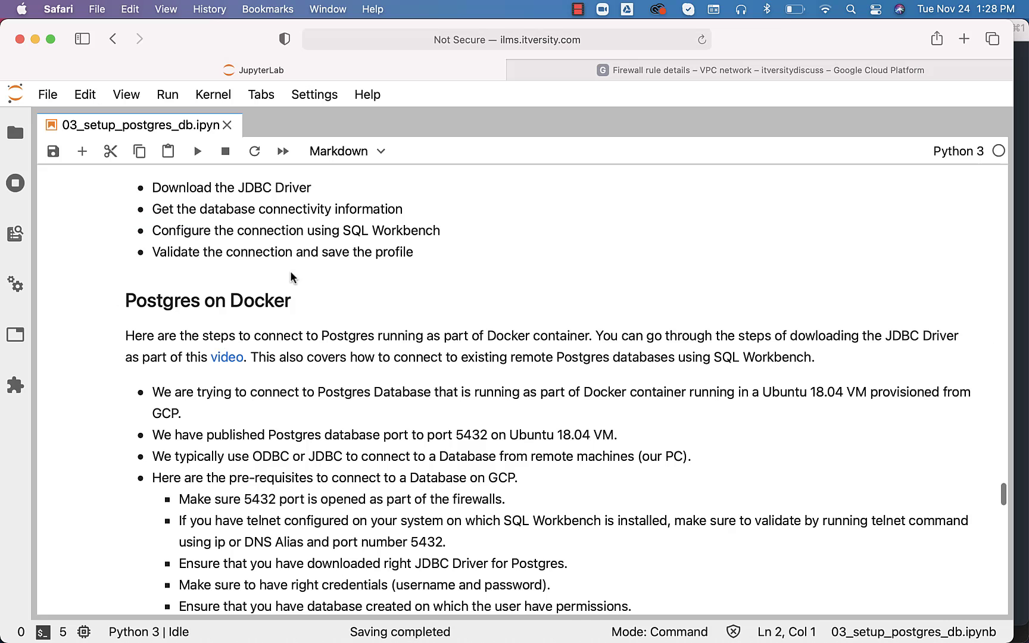
scroll(289, 274, "down", 2)
scroll(270, 397, "down", 3)
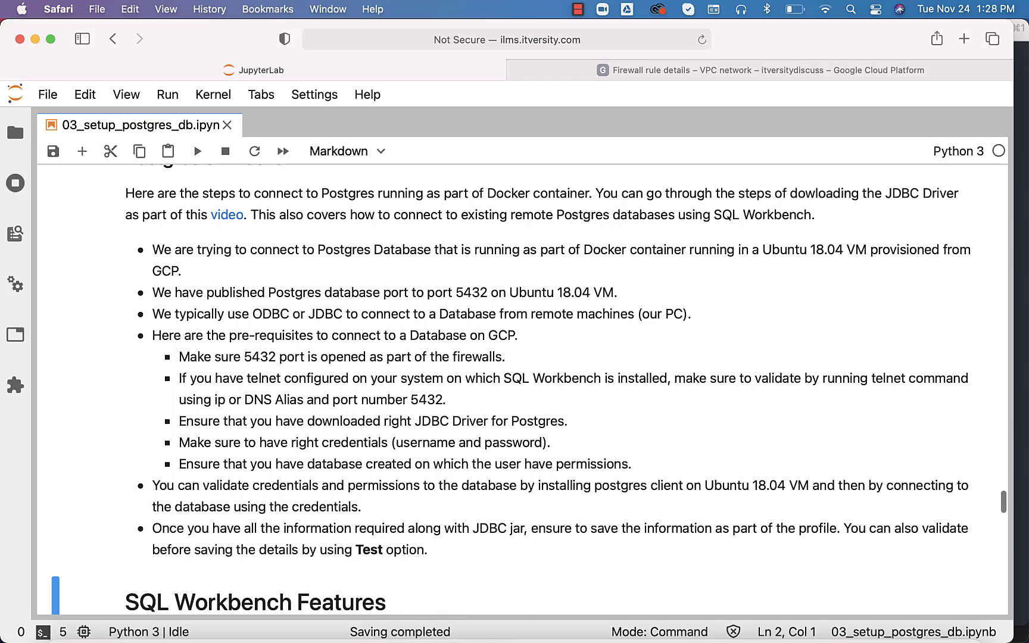
left_click(885, 608)
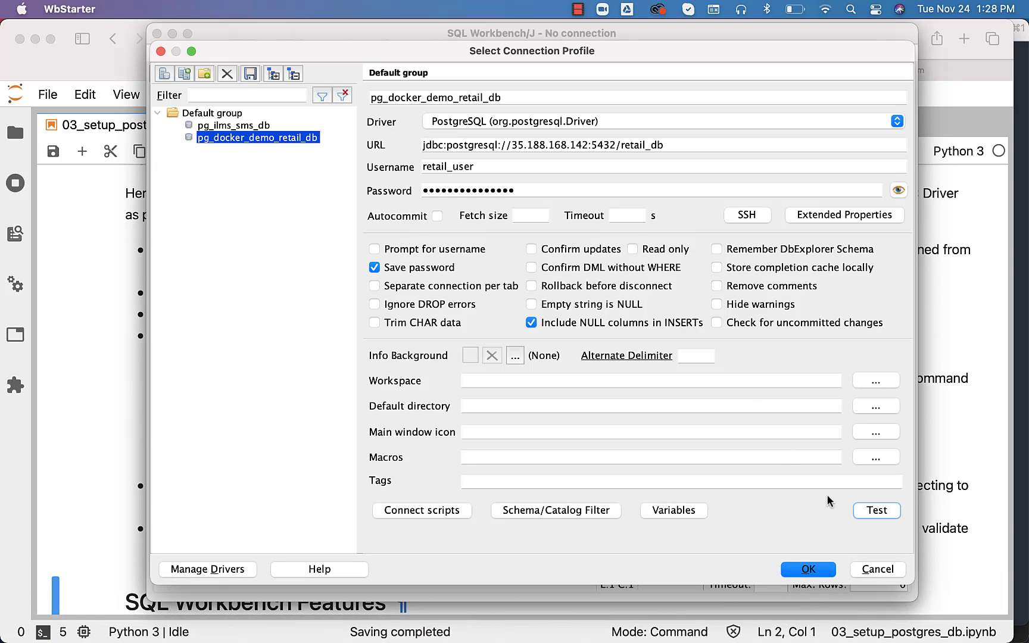
Connect with pg_docker_demo_retail_db and open the Database Explorer listing retail_db's six public tables
left_click(805, 570)
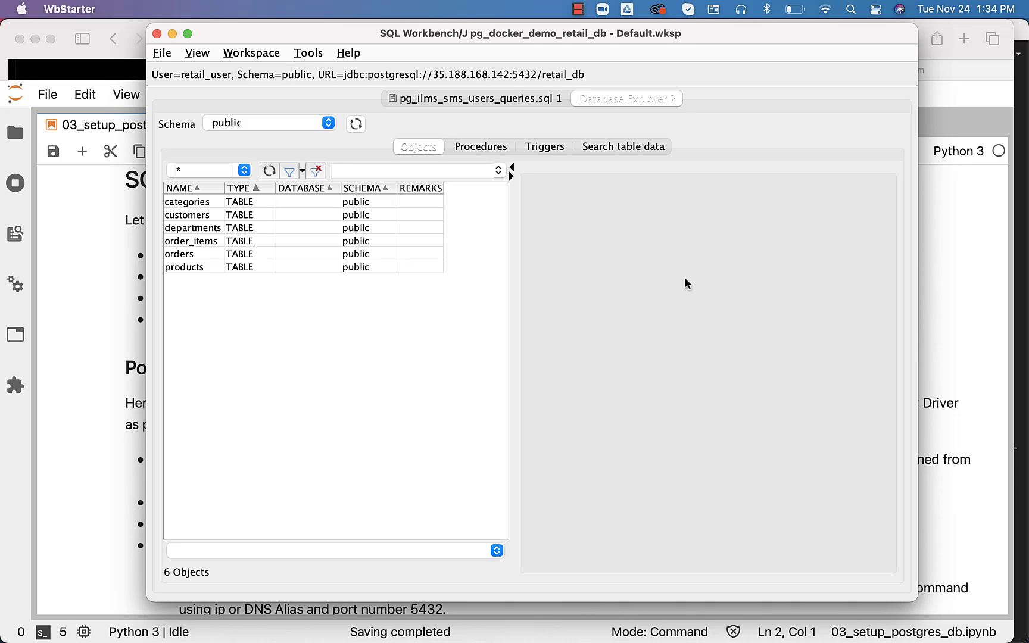
left_click(501, 99)
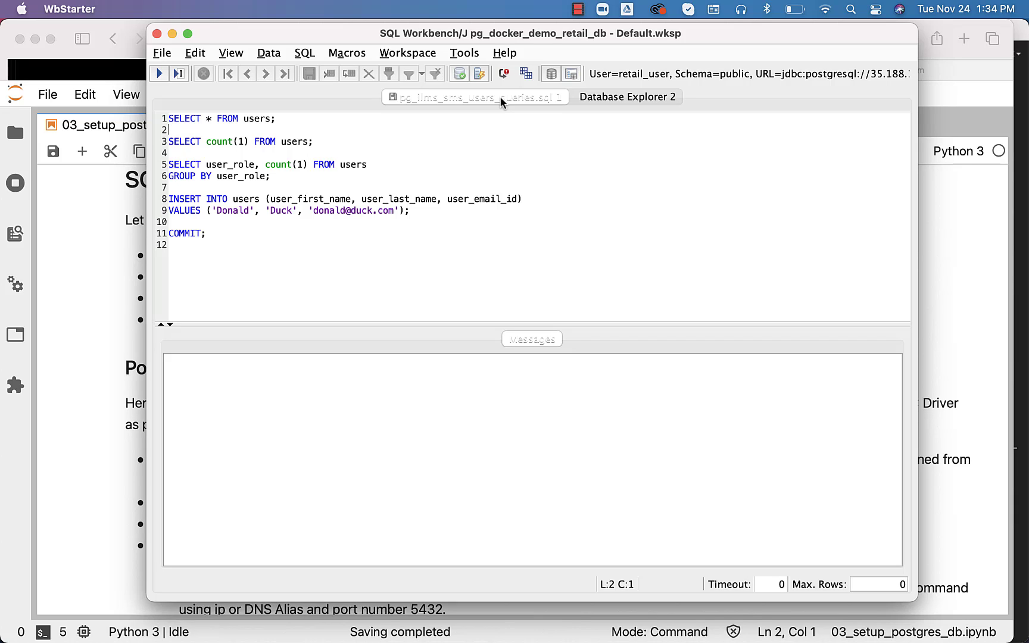
left_click(600, 100)
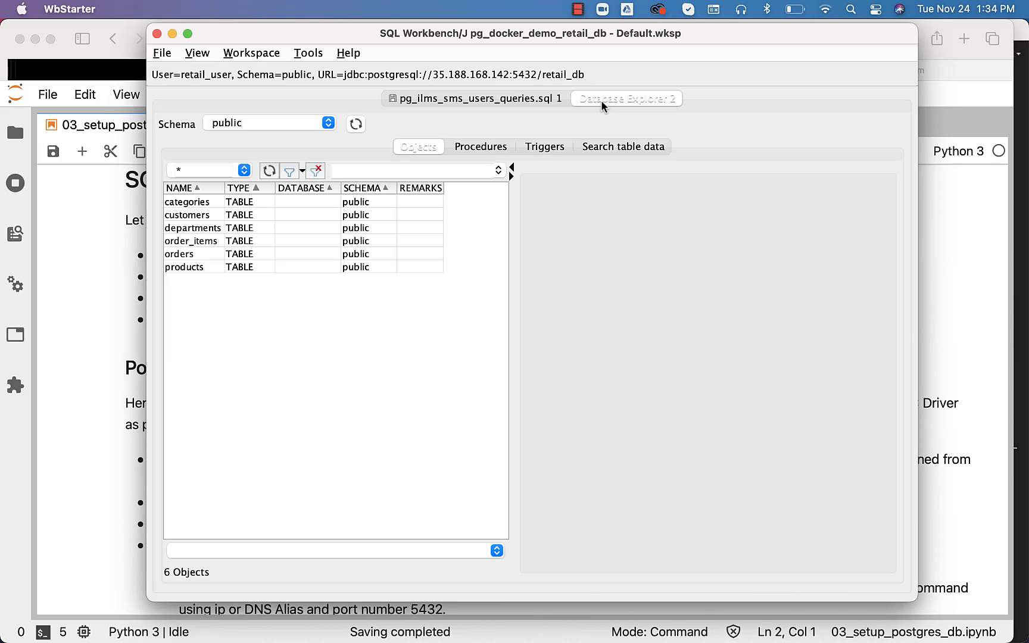
left_click(526, 99)
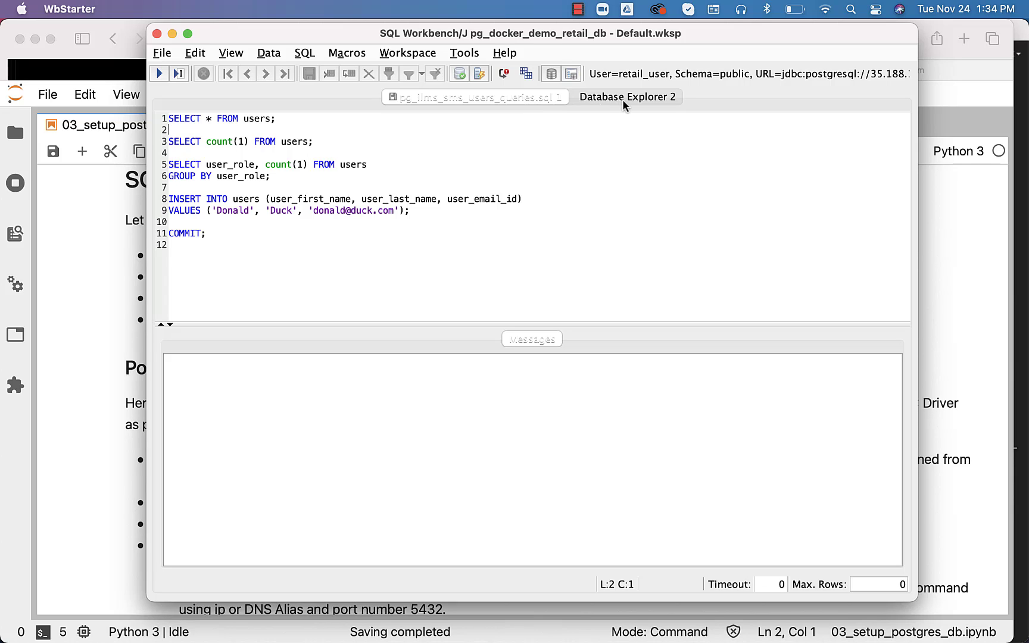
left_click(463, 55)
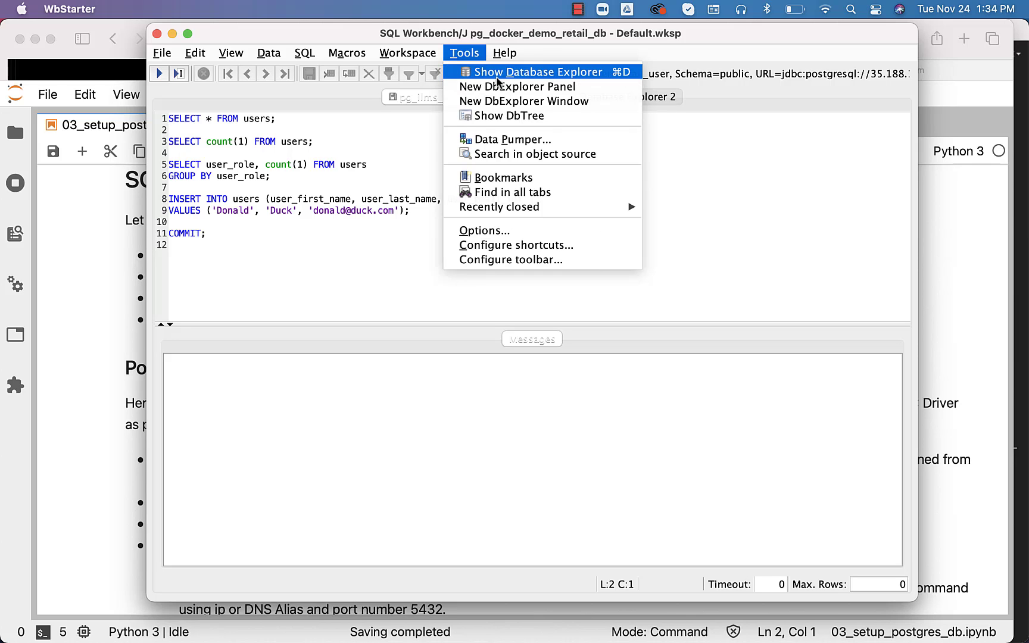
left_click(668, 101)
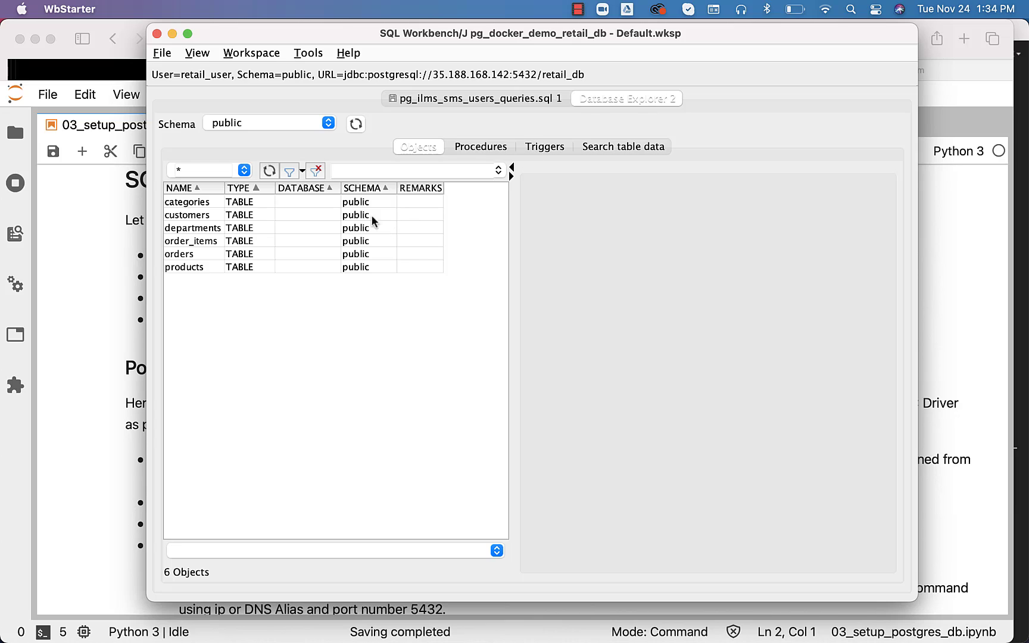
Show the orders table's details in the Database Explorer, then bring up the Java Dock menu
left_click(181, 254)
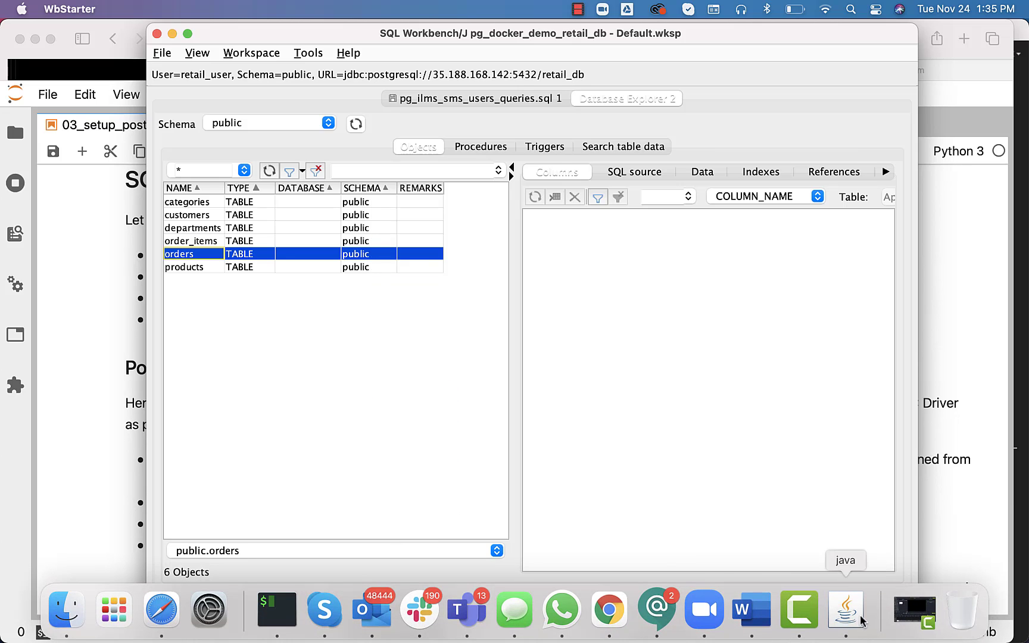
right_click(846, 609)
Quit SQL Workbench/J saving the changed profiles, then relaunch sqlworkbench.jar from the SQL Workbench folder
left_click(819, 559)
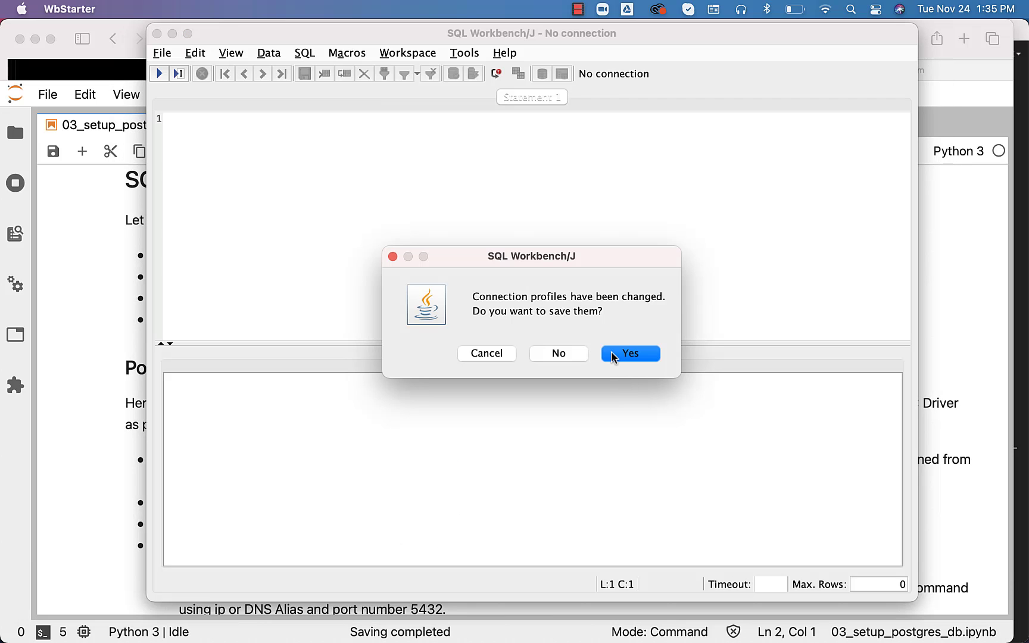
left_click(613, 355)
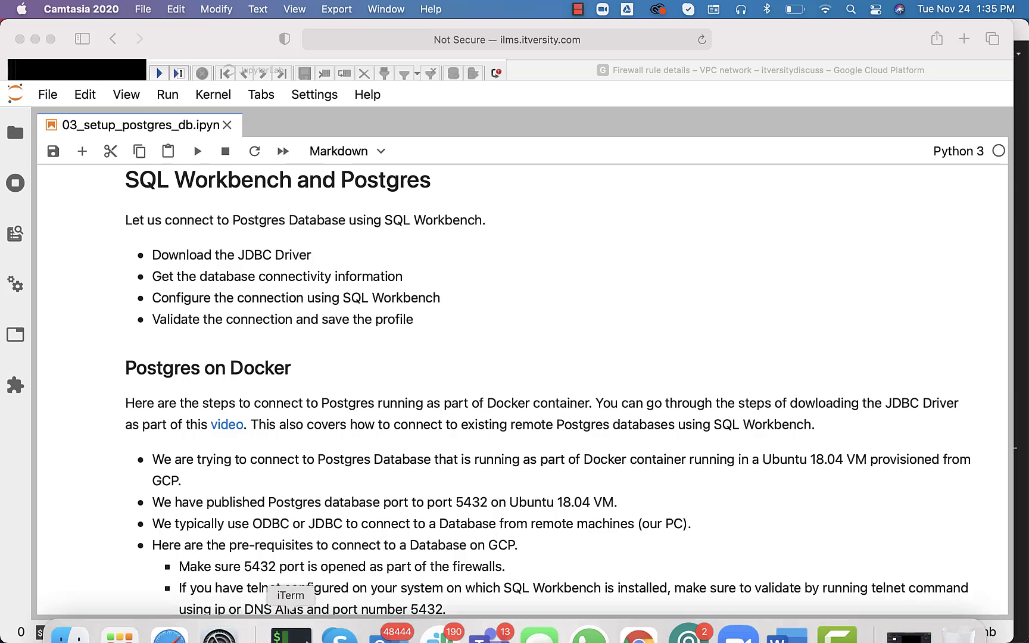
left_click(70, 608)
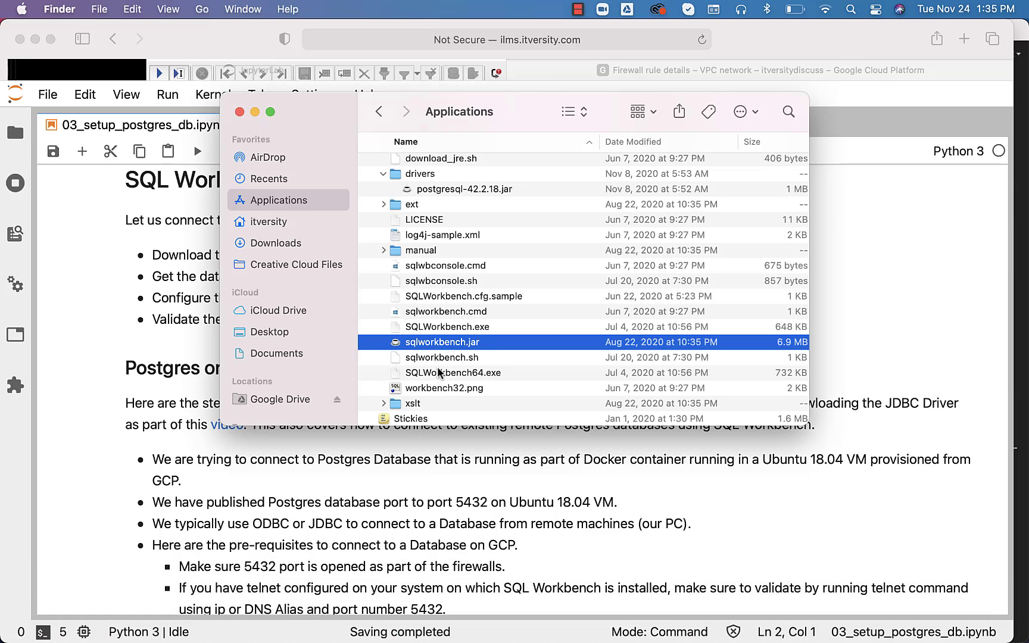
double_click(437, 345)
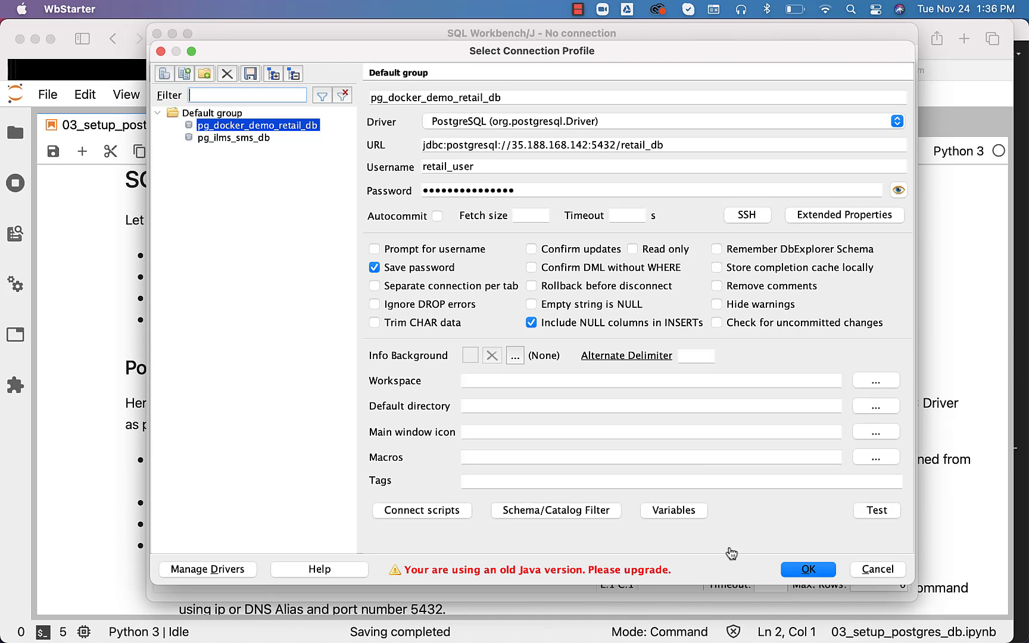
Reconnect with pg_docker_demo_retail_db and view the orders table's data, 68883 rows
left_click(807, 569)
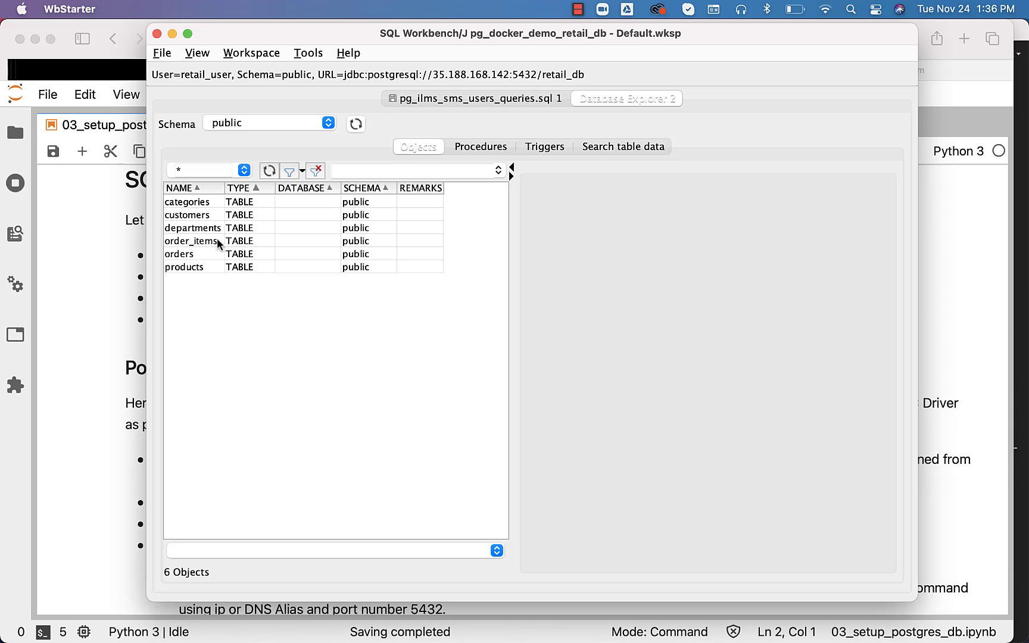
left_click(190, 254)
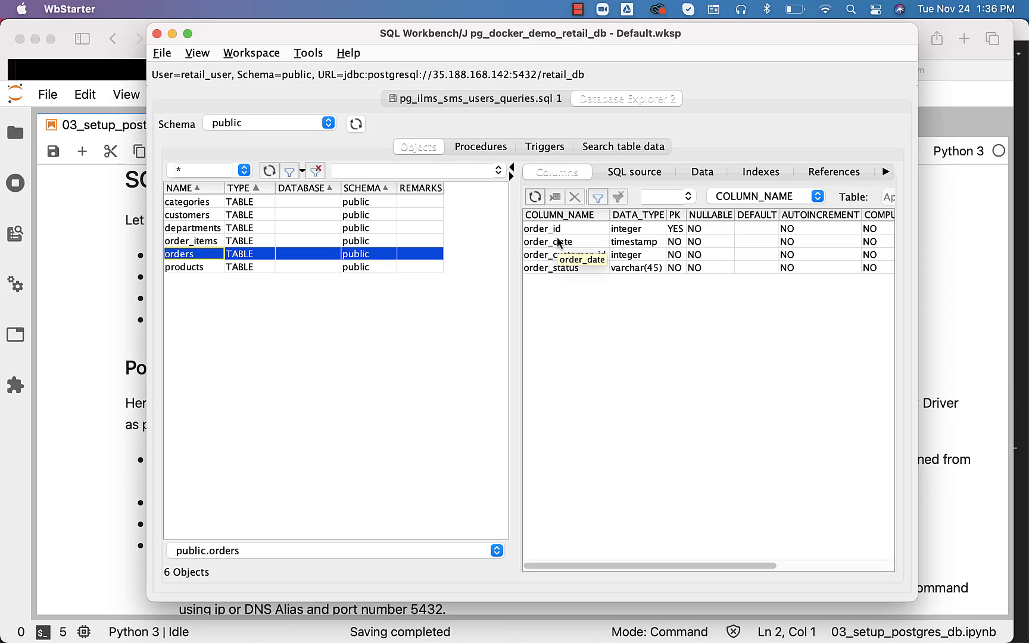
left_click(699, 173)
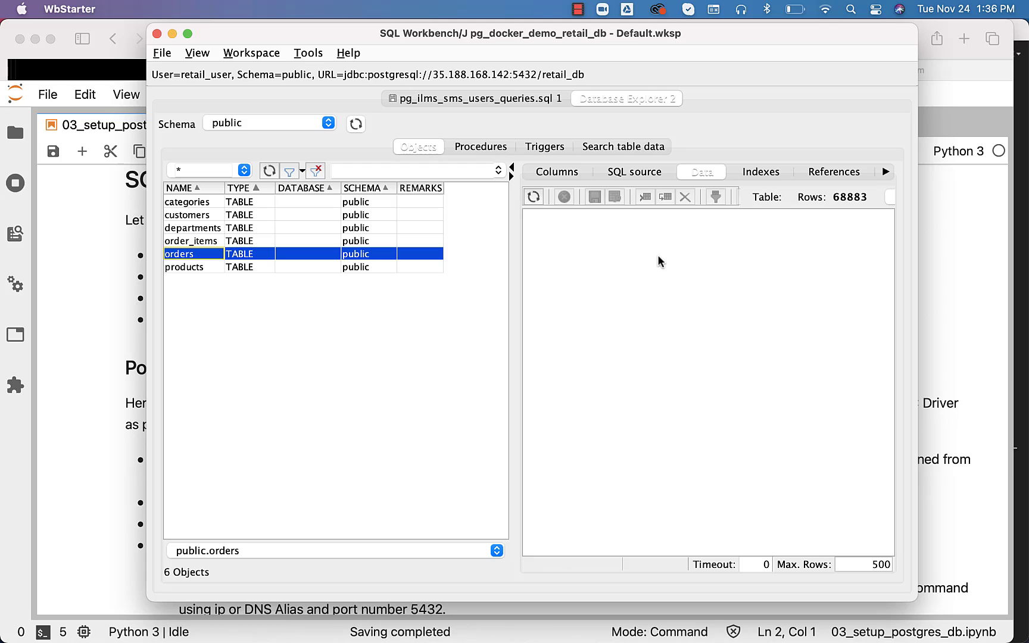